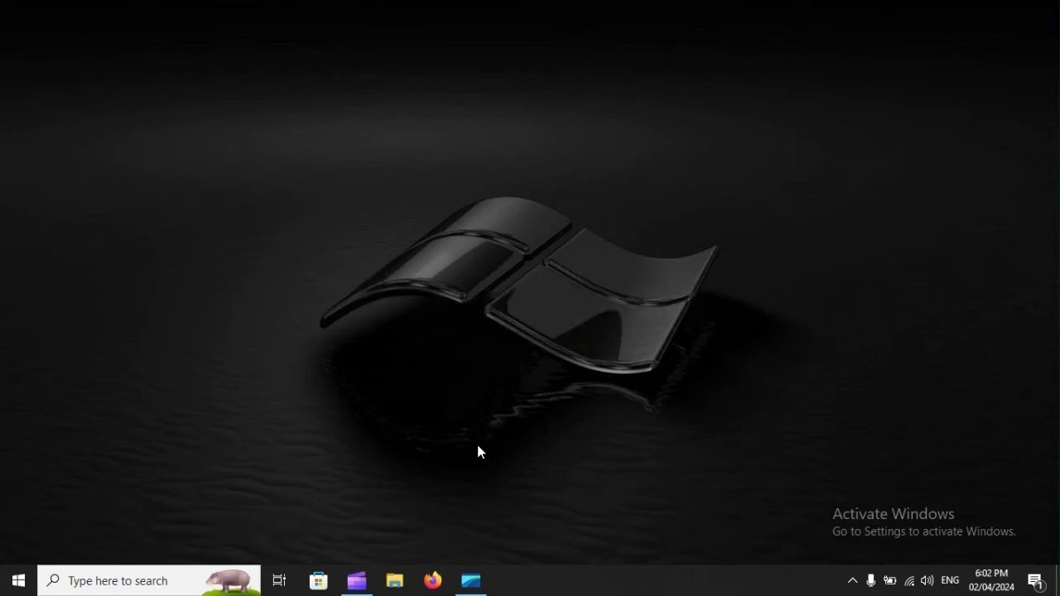
Bring up the Win+X quick-link menu from the Start button to reach Device Manager
right_click(19, 583)
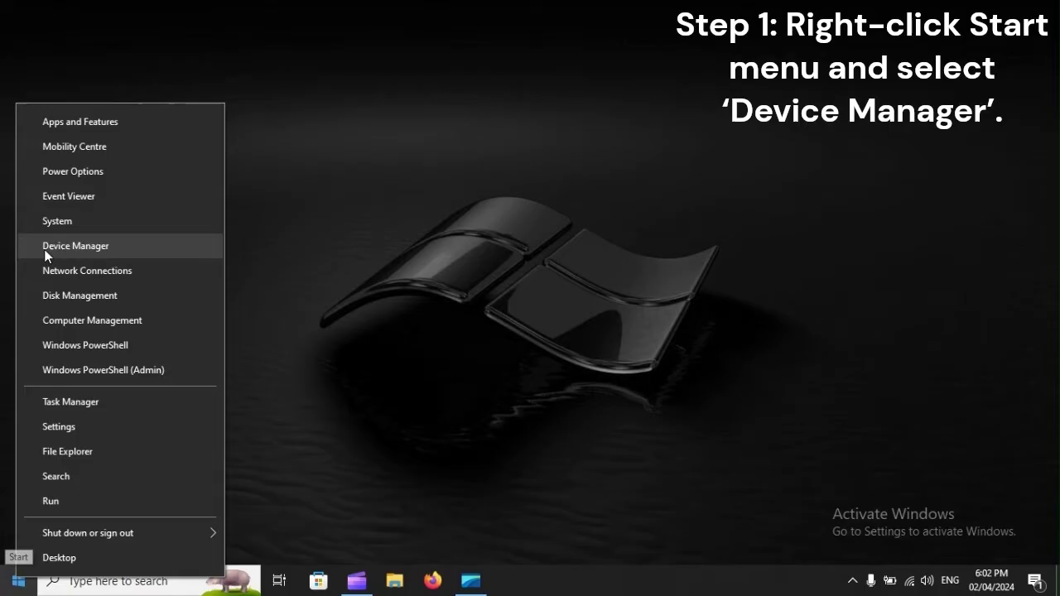
Launch Device Manager, expand Sound, video and game controllers, and bring up Realtek High Definition Audio's actions
click(94, 253)
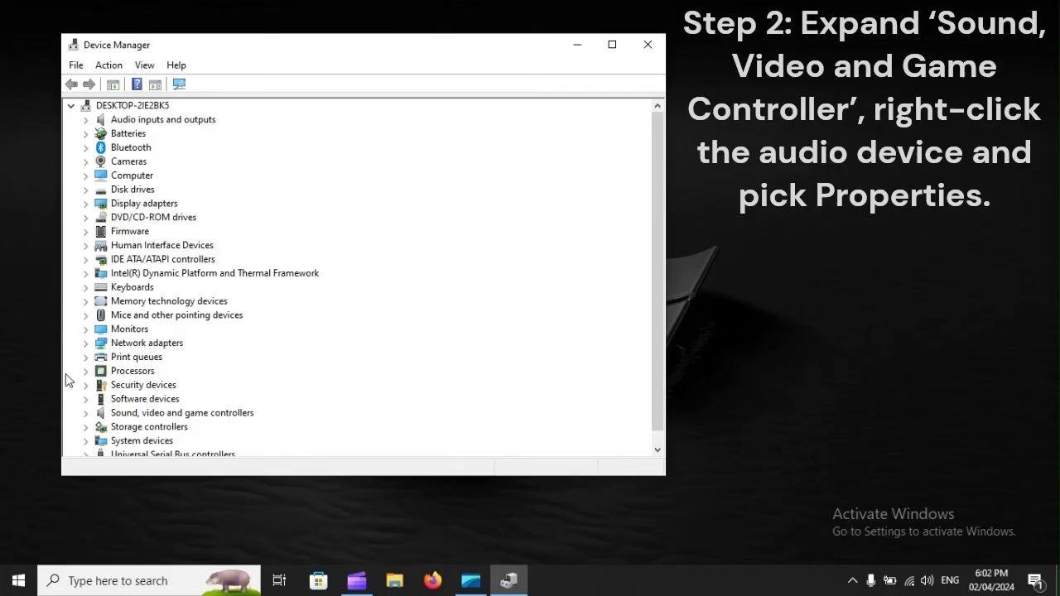
click(190, 414)
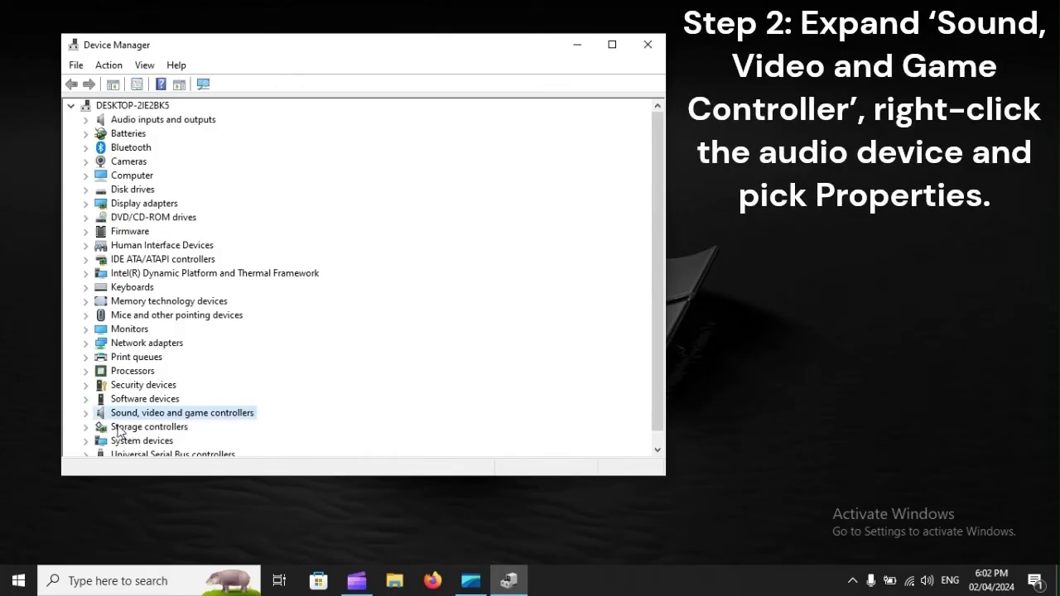
click(86, 414)
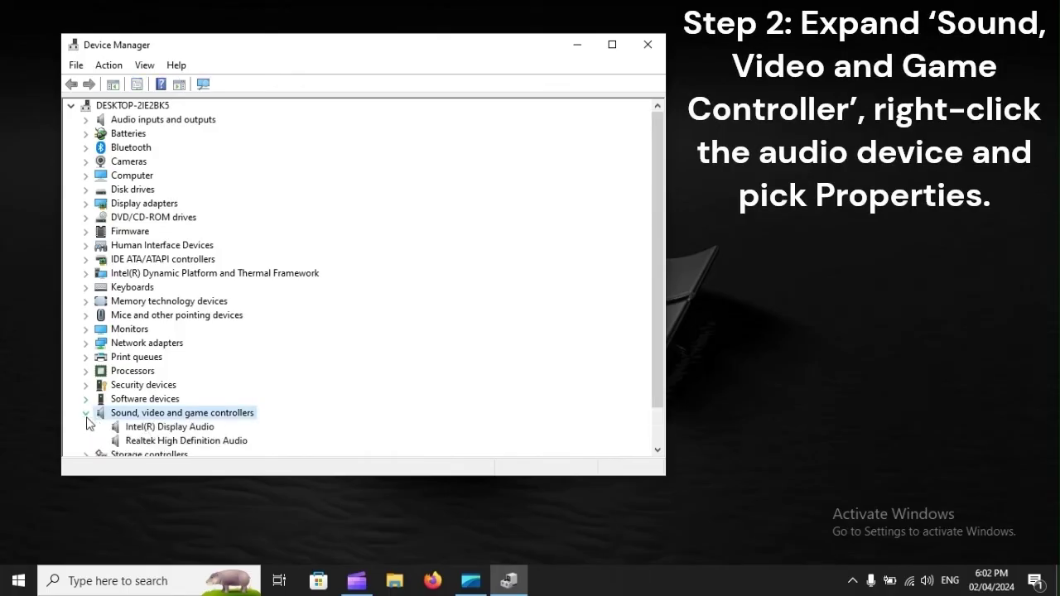
click(165, 445)
right_click(165, 444)
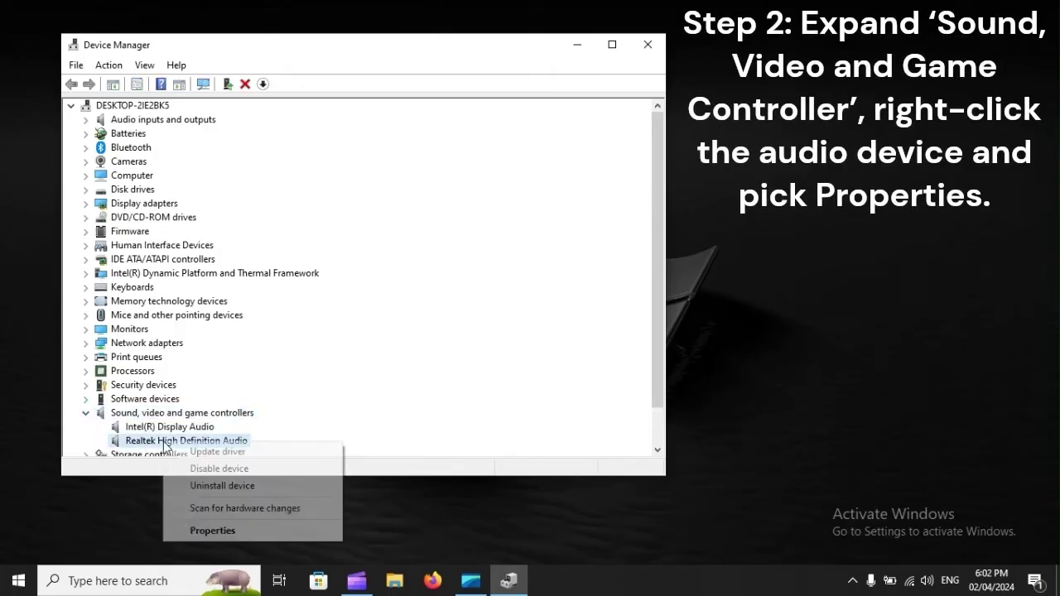
Start Update Driver from the Realtek device's Driver tab, then go to restart via Start's power options
click(213, 530)
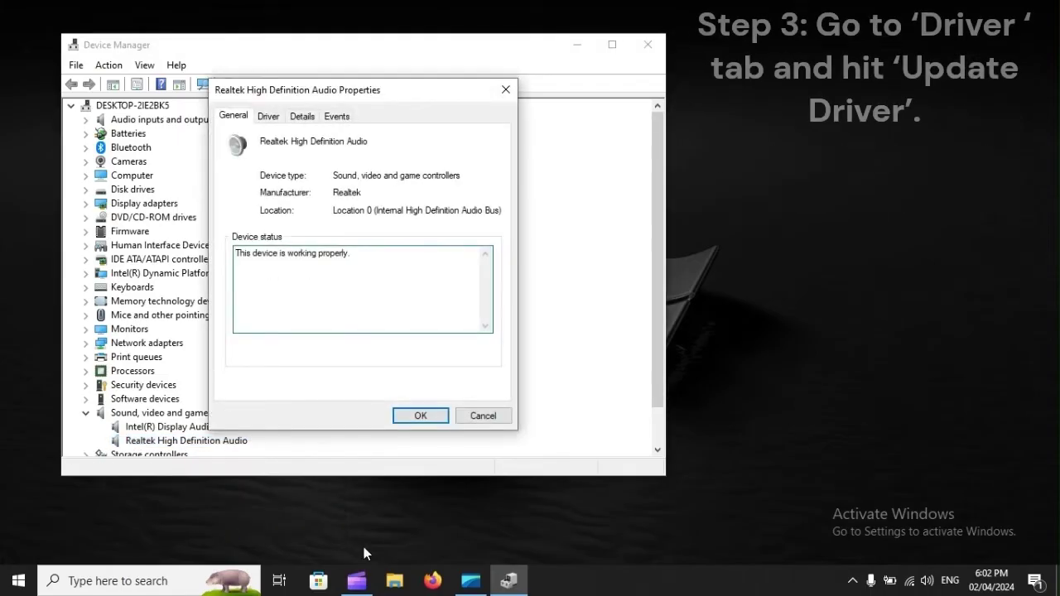
click(267, 117)
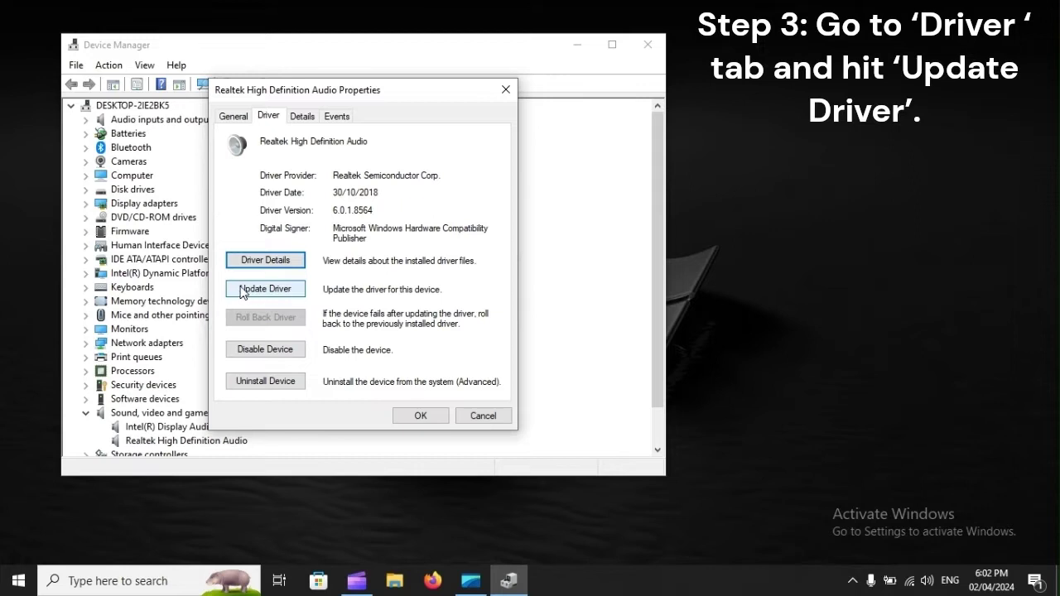
click(286, 290)
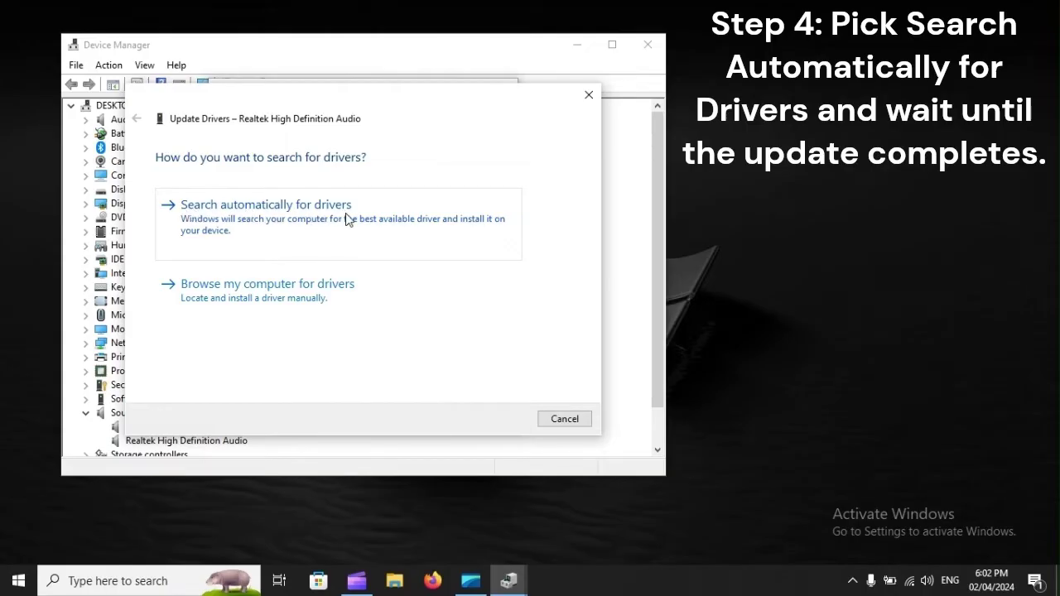
click(18, 580)
click(18, 547)
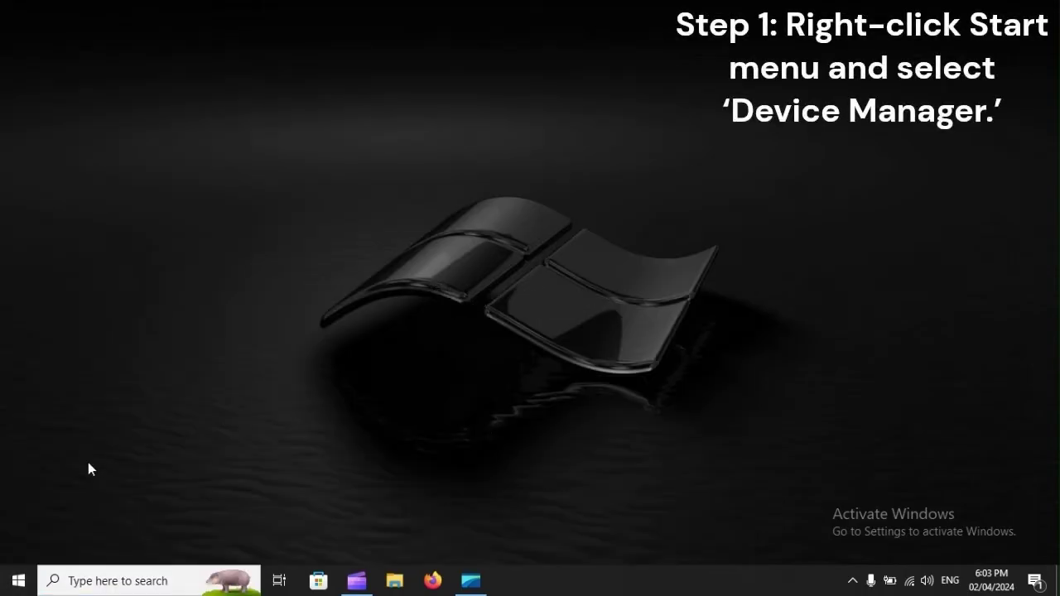
Relaunch Device Manager via Win+X and open Realtek High Definition Audio Properties under Sound, video and game controllers
right_click(20, 580)
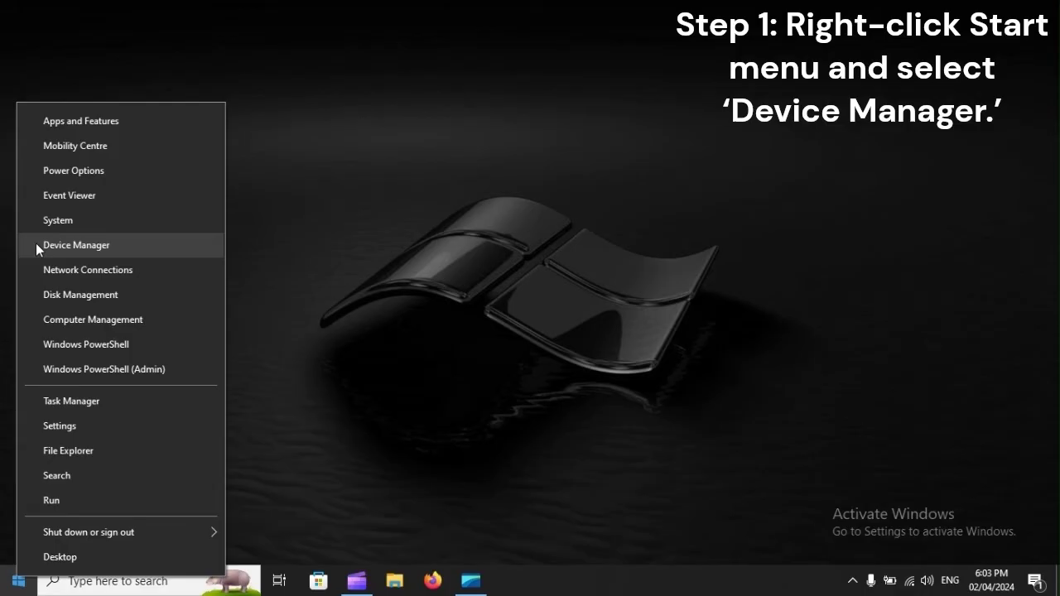
click(111, 245)
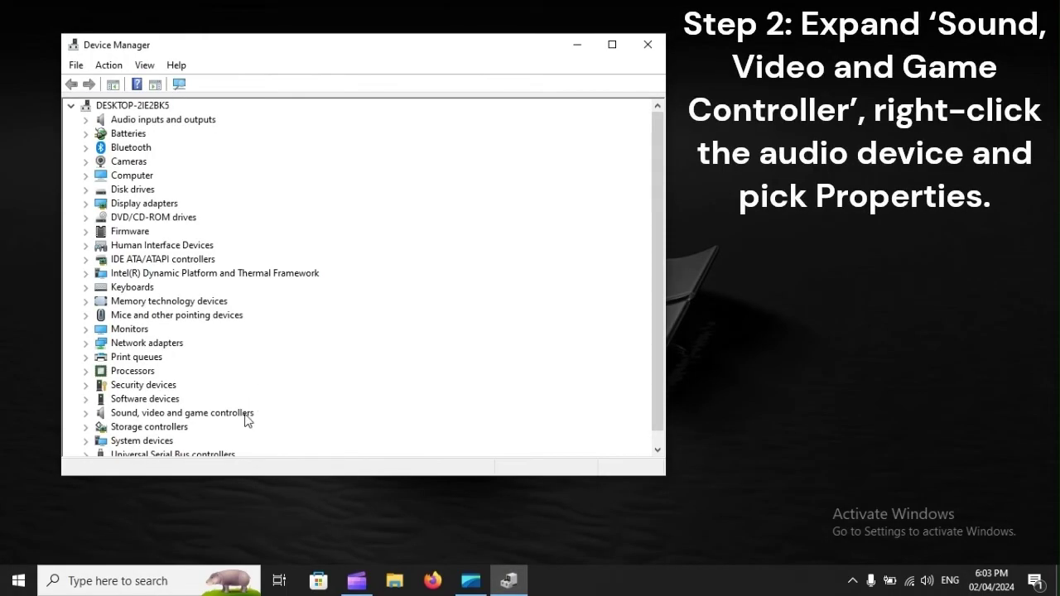
click(245, 417)
click(87, 413)
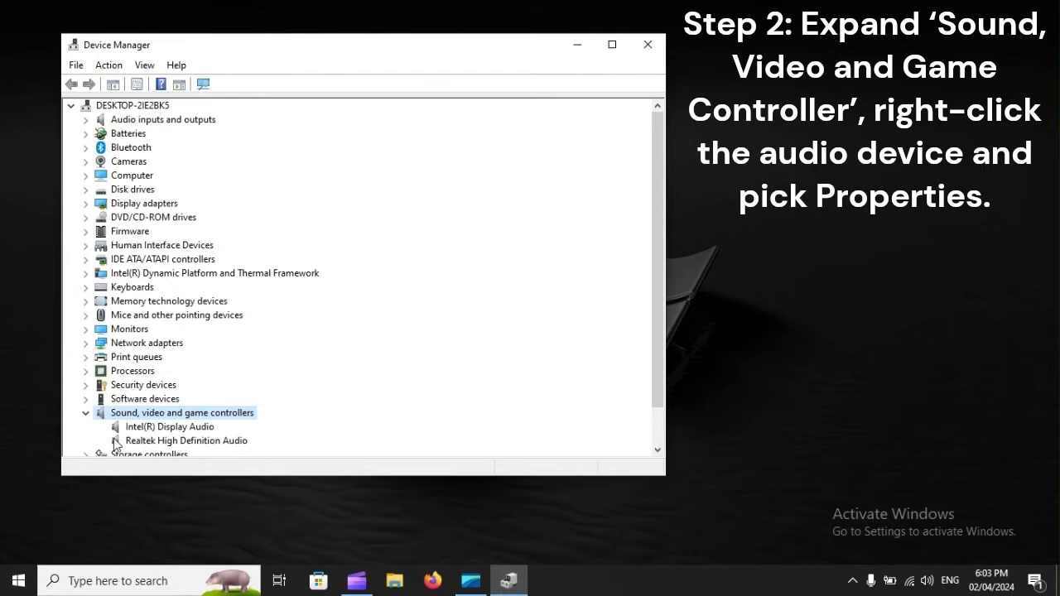
click(151, 444)
right_click(151, 443)
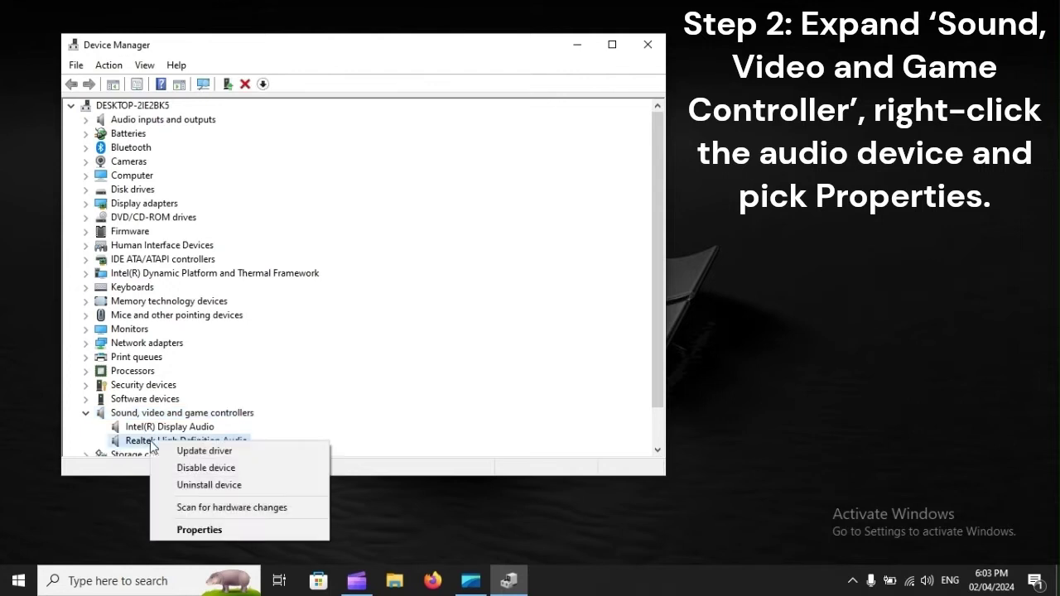
click(224, 530)
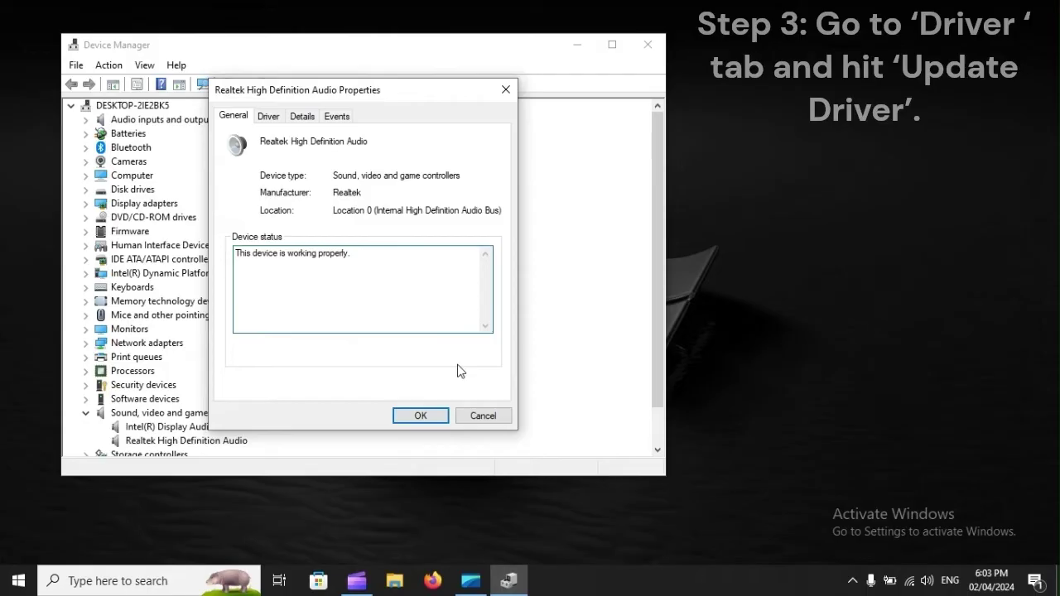
Launch Update Driver from the Realtek High Definition Audio Driver tab
click(268, 117)
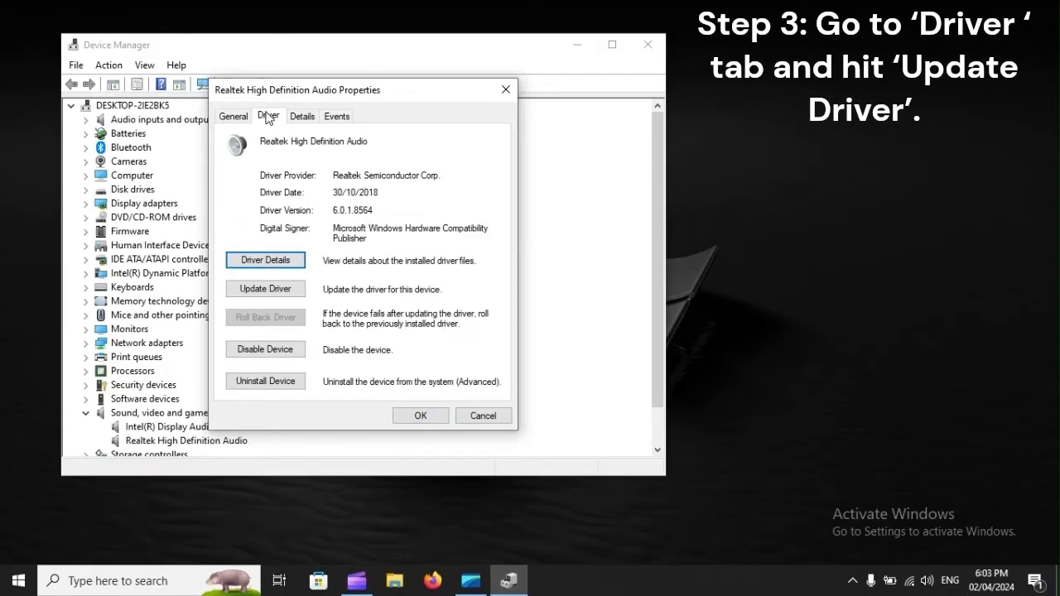
click(292, 296)
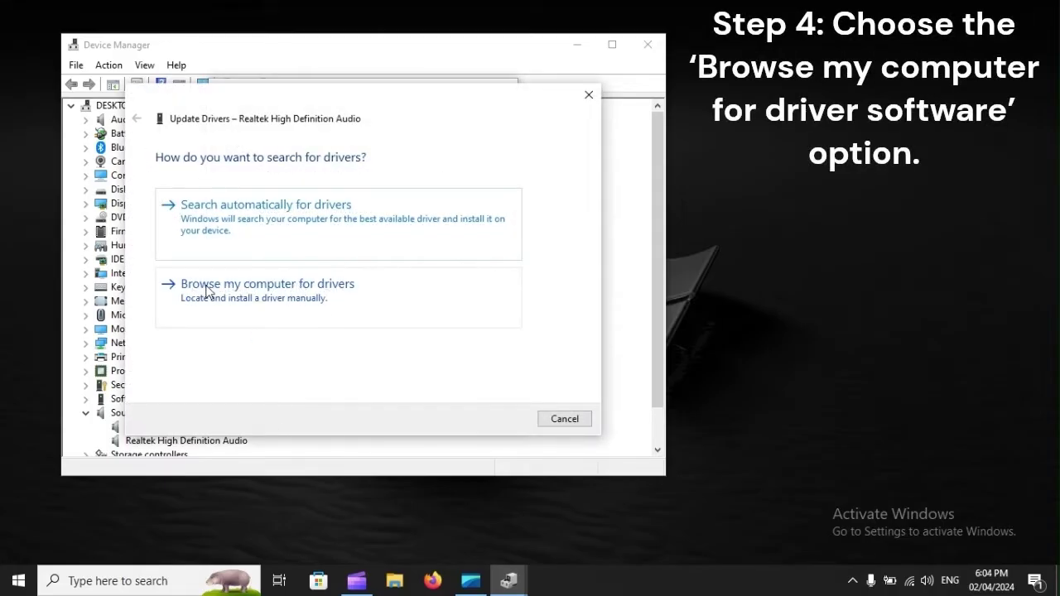
Browse for the driver manually from a list with compatible-only unticked, then head to restart
click(322, 296)
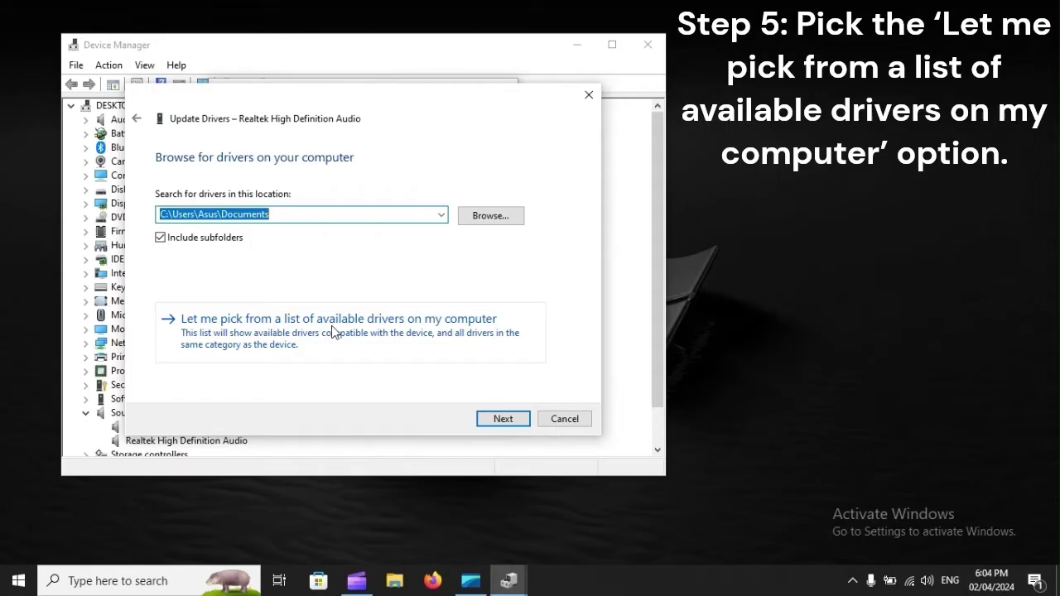
click(392, 331)
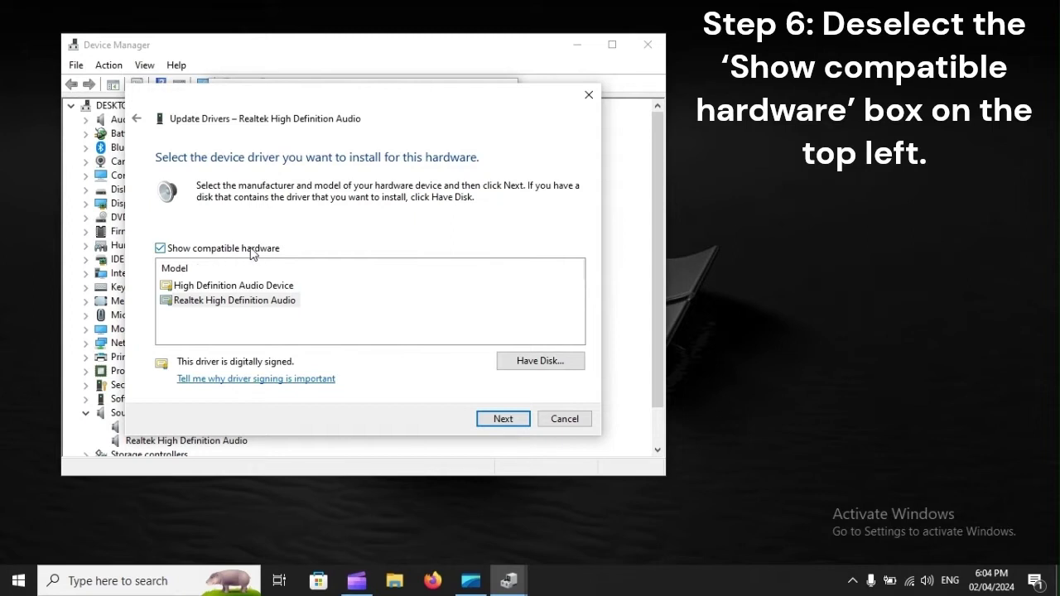
click(162, 248)
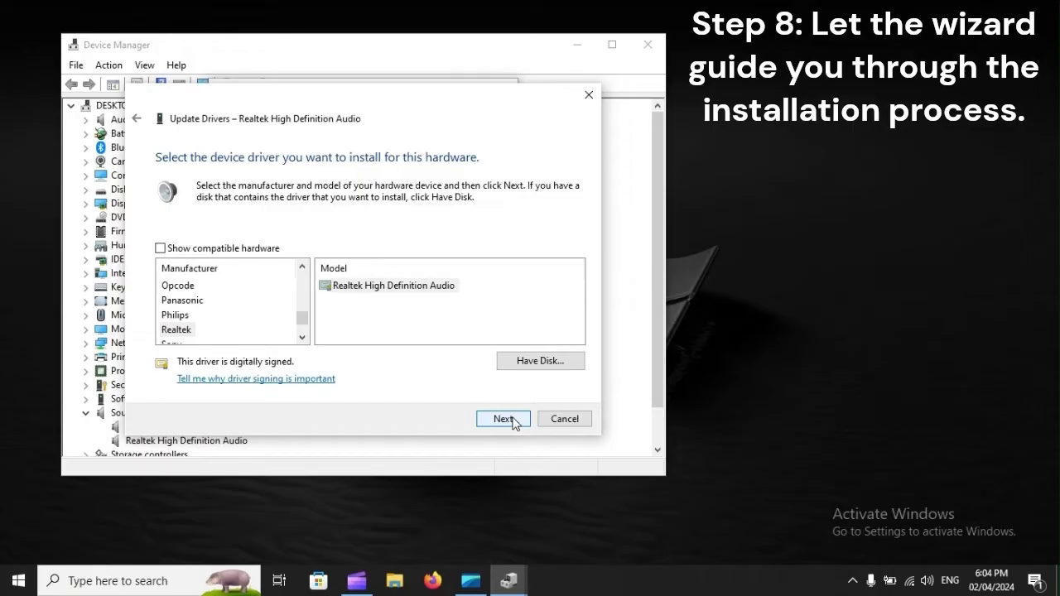
click(18, 585)
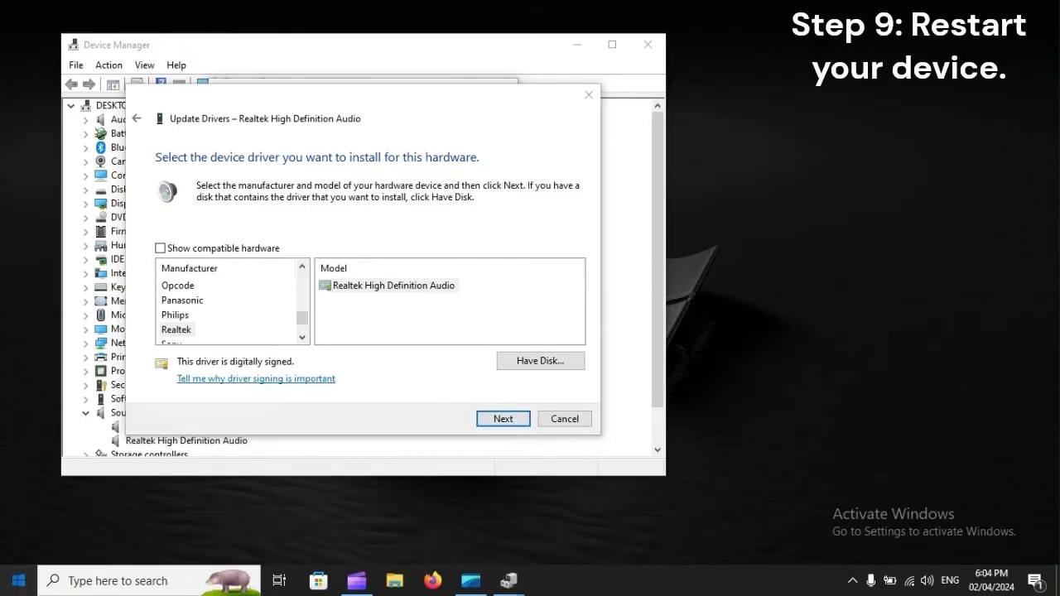
click(18, 547)
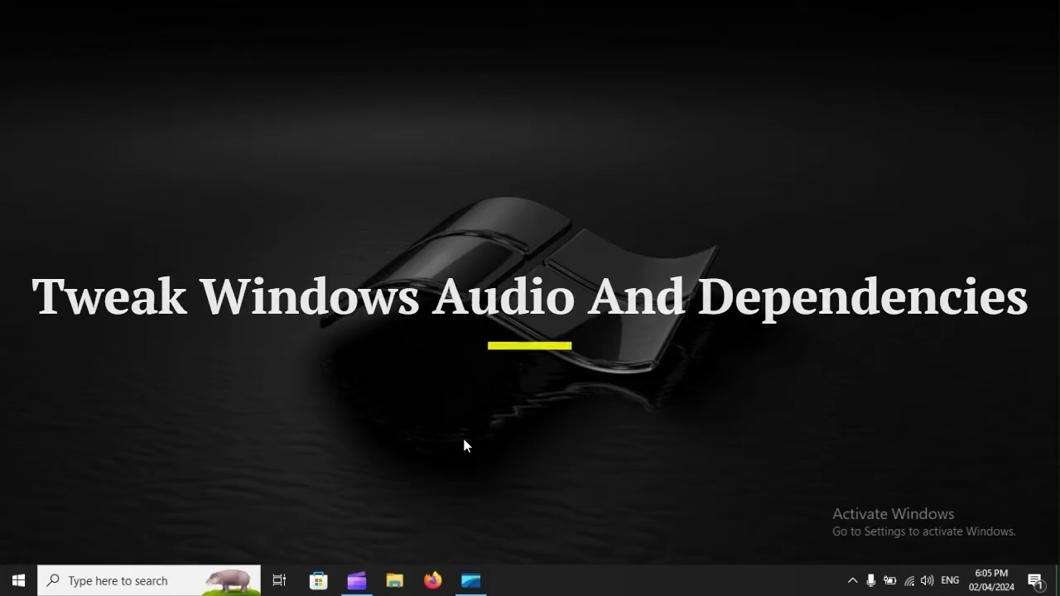
Search the taskbar for services.msc and launch the Services console
click(59, 584)
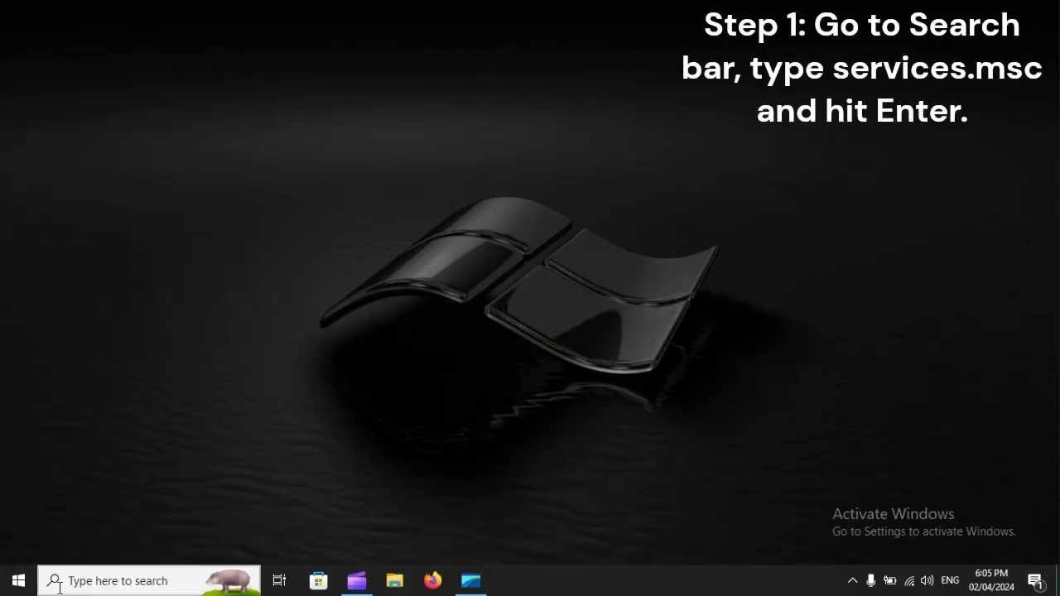
text(serv)
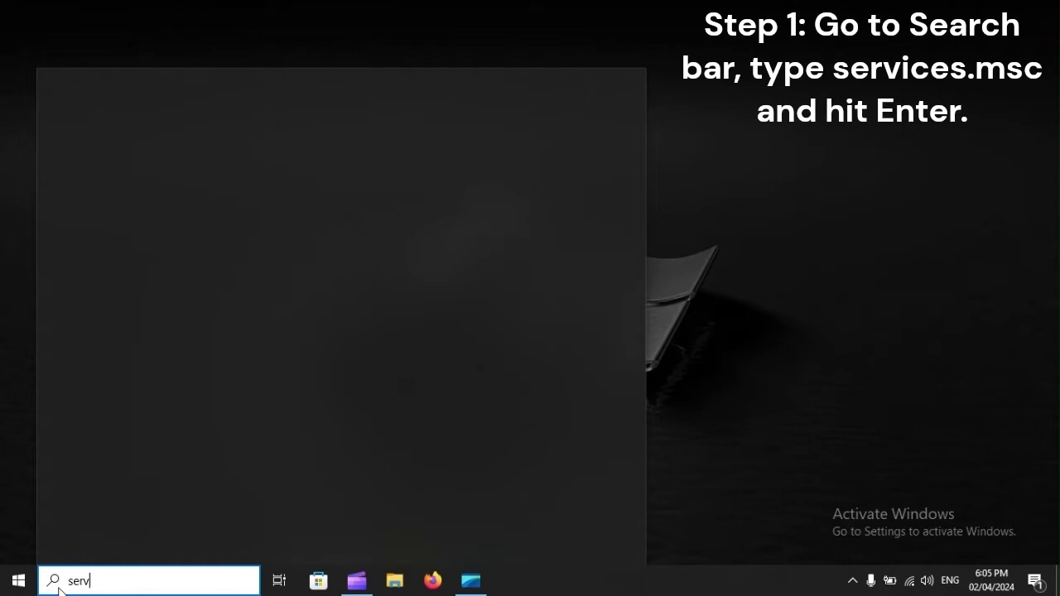
text(ices.m)
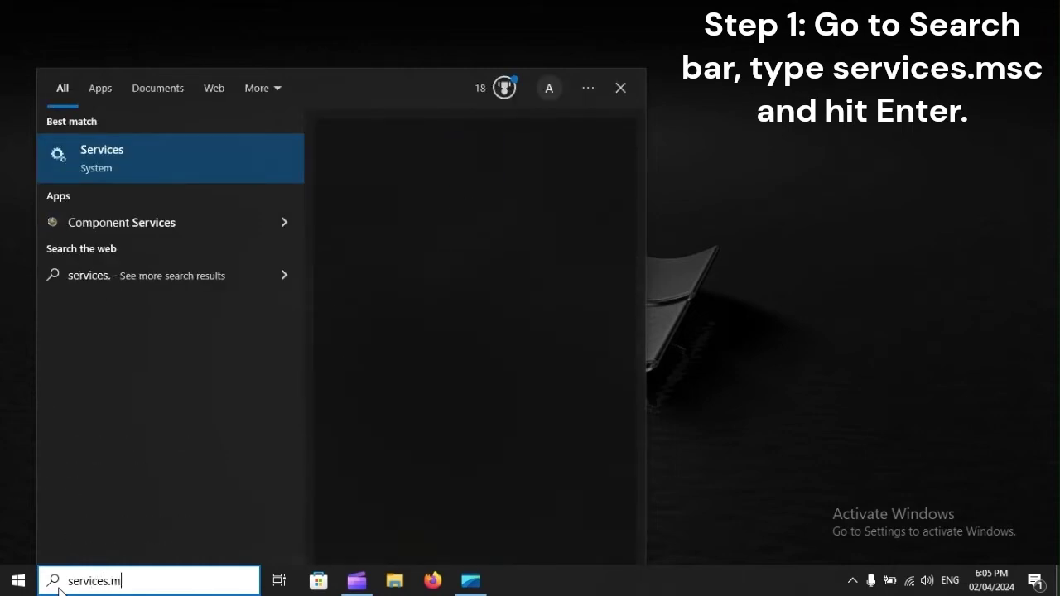
text(sc)
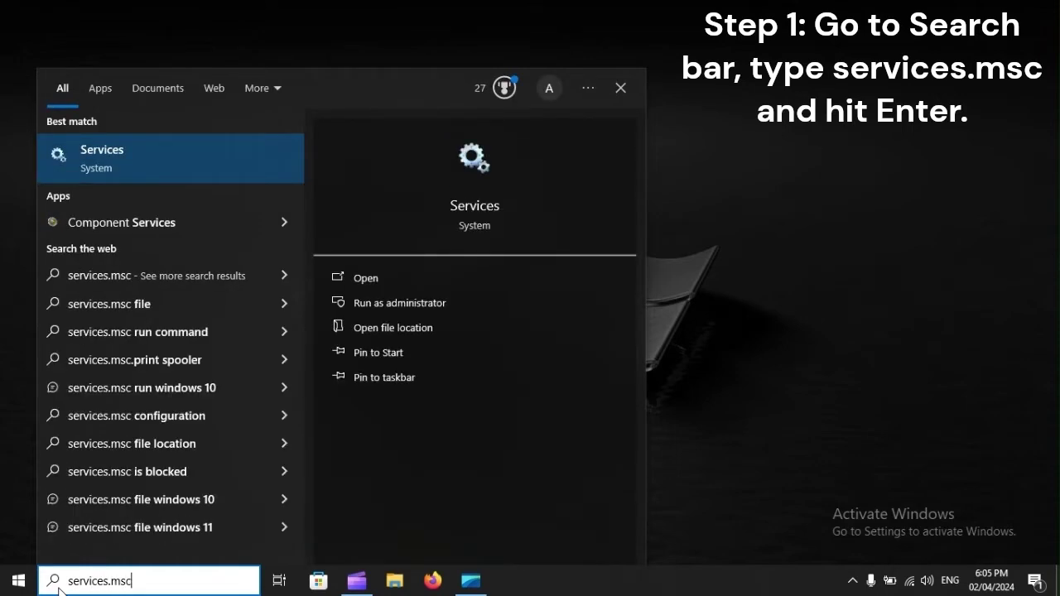
key(Return)
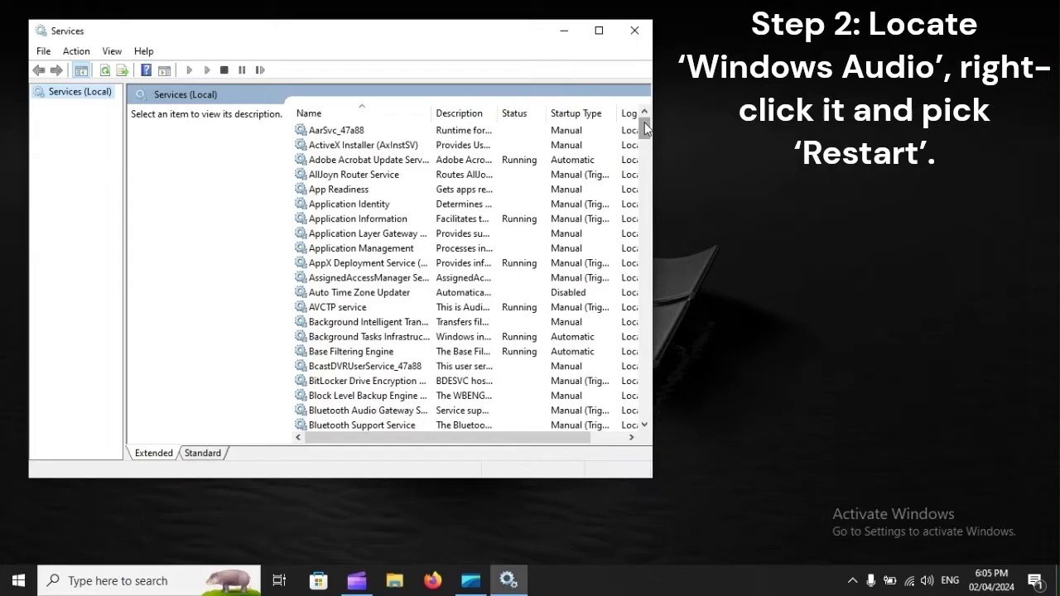
Scroll to the Windows Audio service in the list and bring up its actions
drag(644, 126, 645, 367)
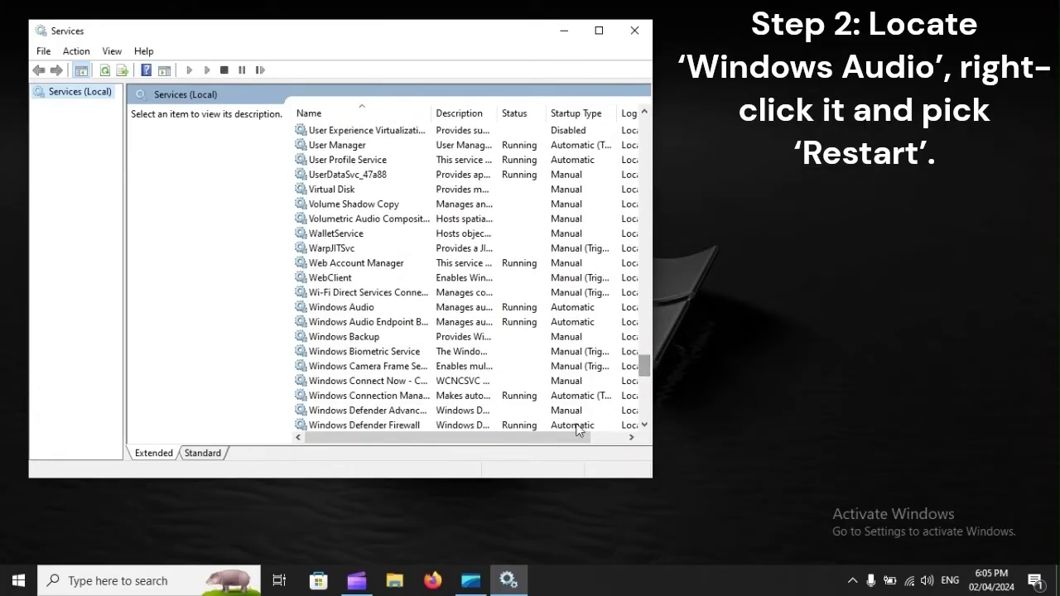
click(338, 310)
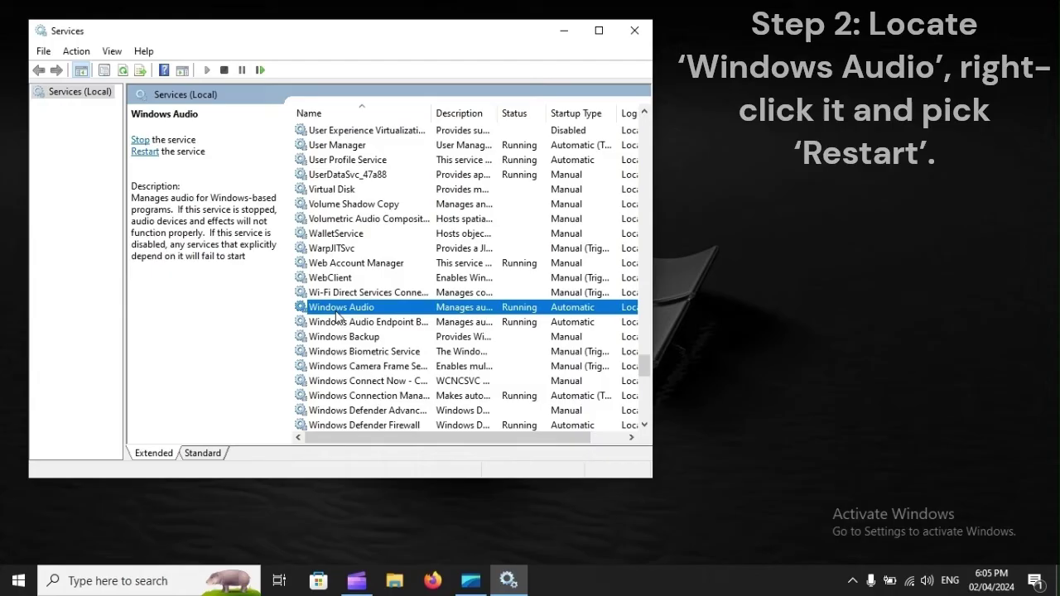
right_click(337, 313)
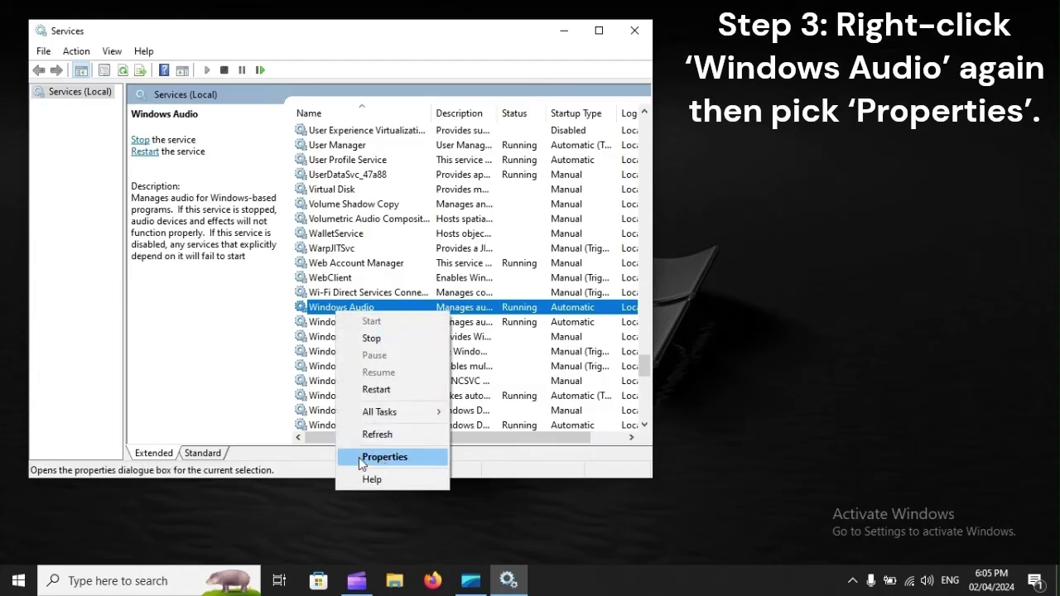
Open Windows Audio Properties and set its startup type to Automatic
click(406, 456)
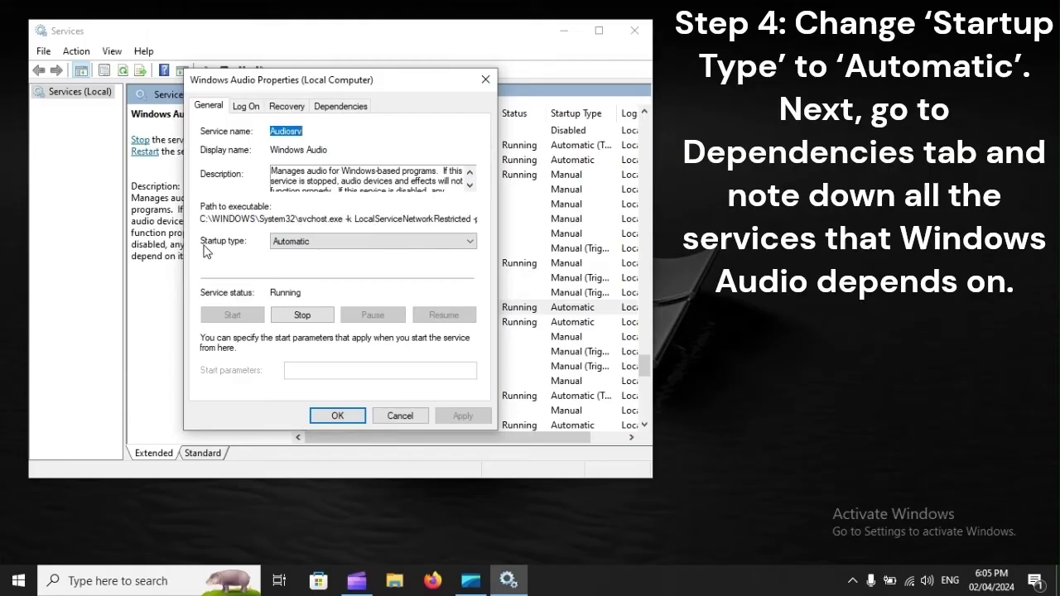
click(311, 242)
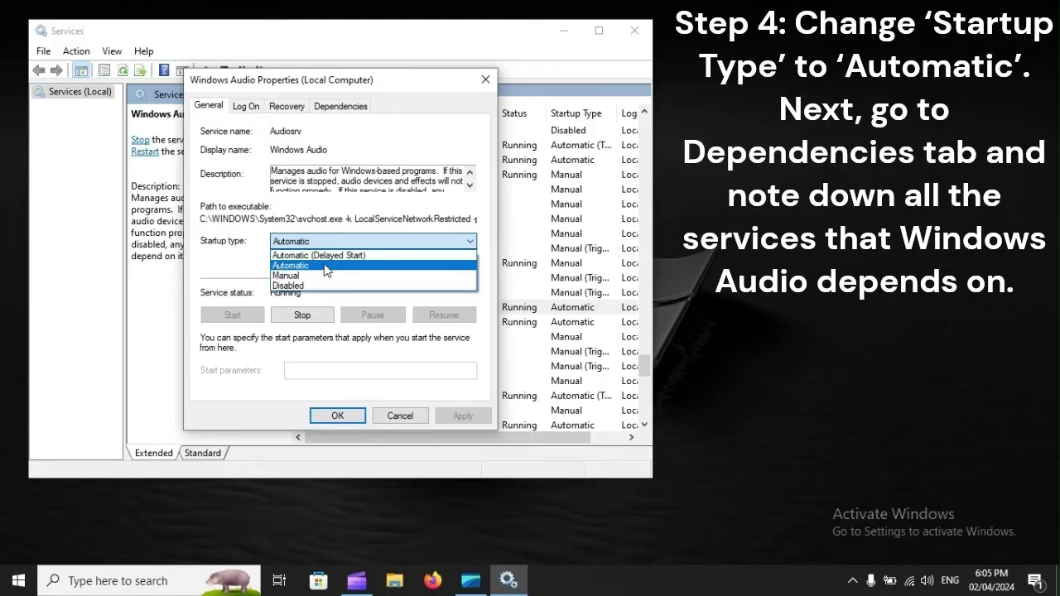
click(325, 265)
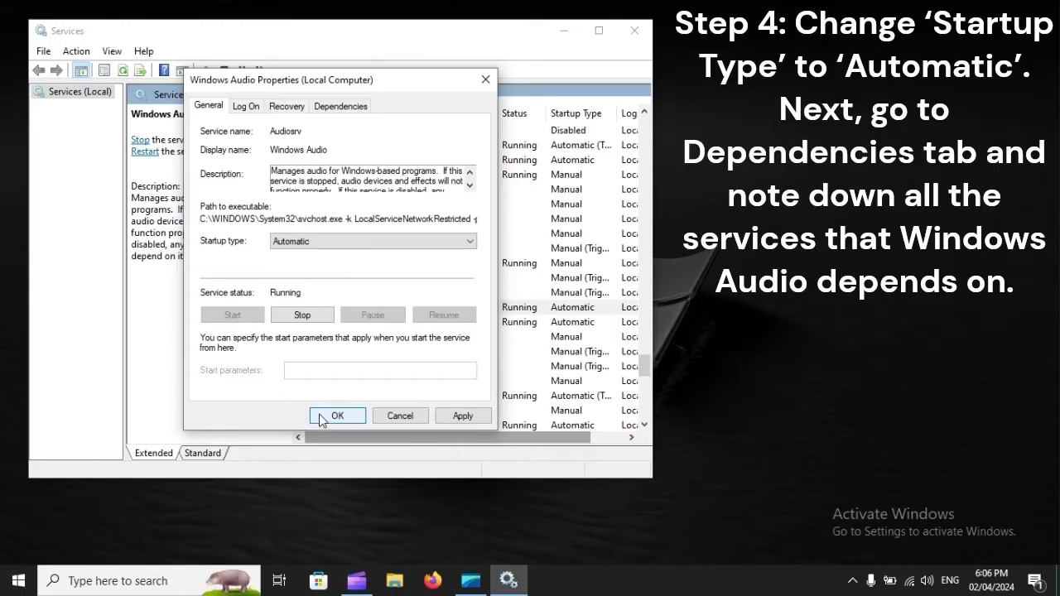
Review Windows Audio's dependencies, expanding Remote Procedure Call (RPC), then close the dialog
click(356, 106)
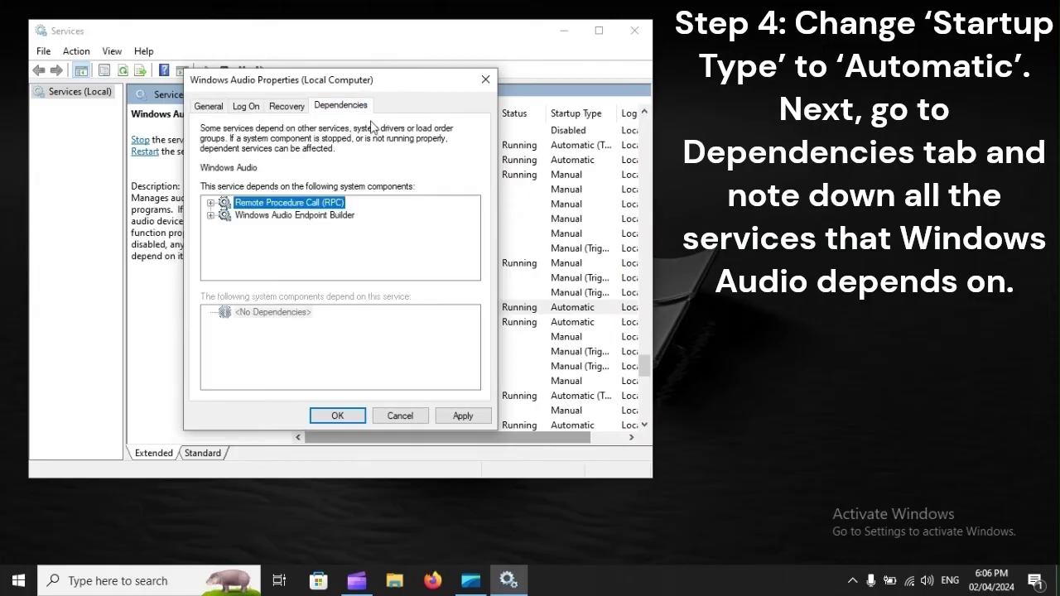
click(211, 203)
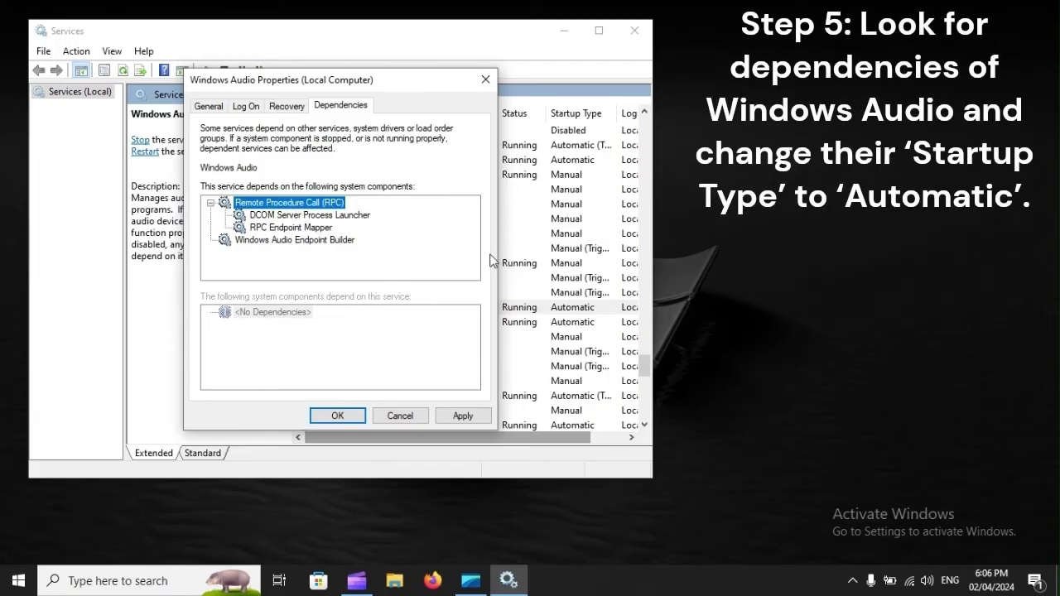
click(486, 79)
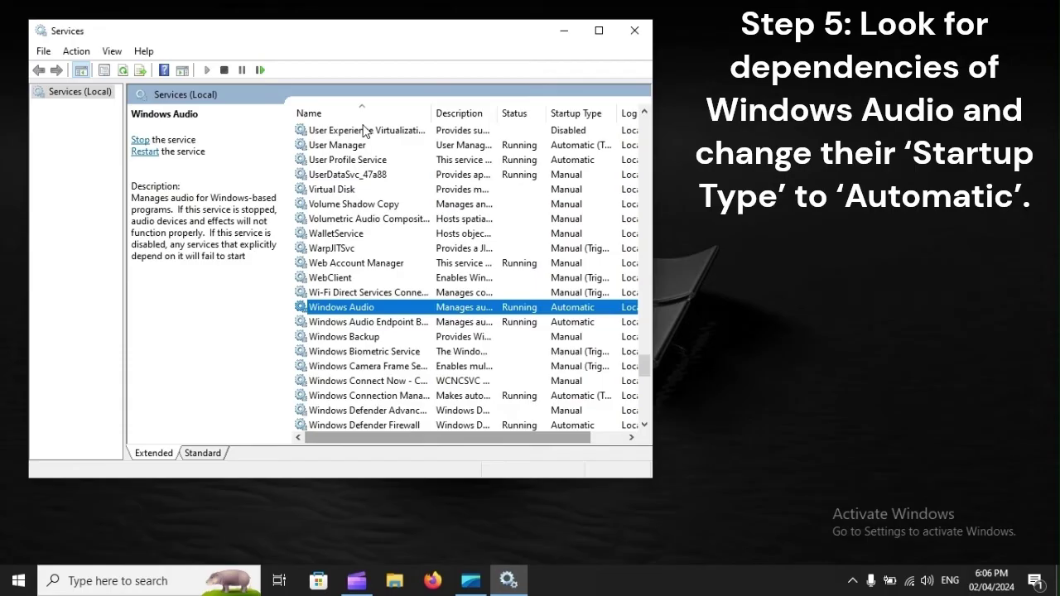
Restart Windows from the Start menu's power options
click(5, 584)
click(20, 546)
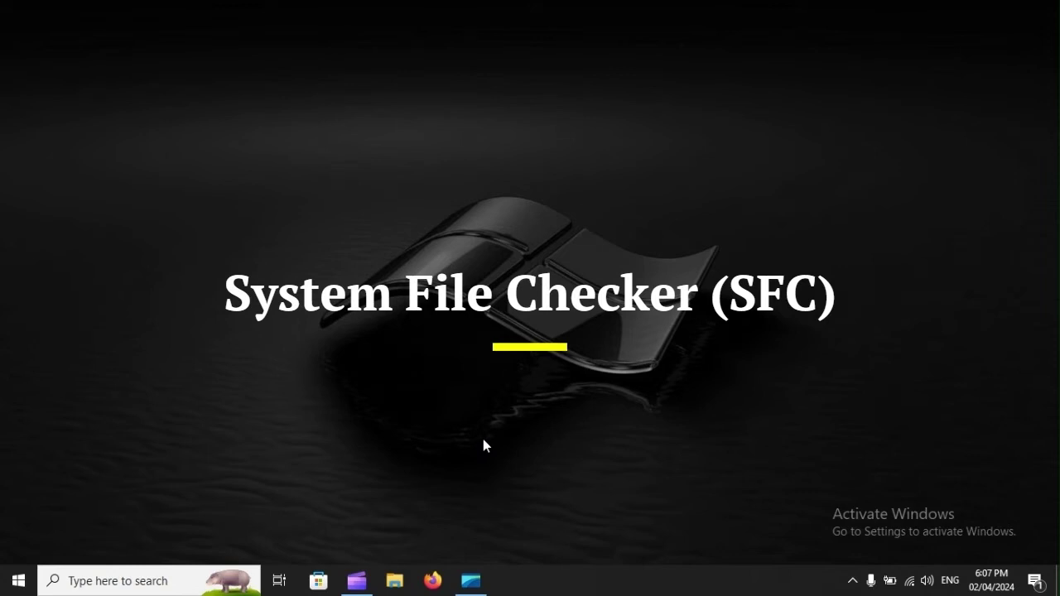
Search for cmd and run Command Prompt as administrator
click(135, 579)
text(cmd)
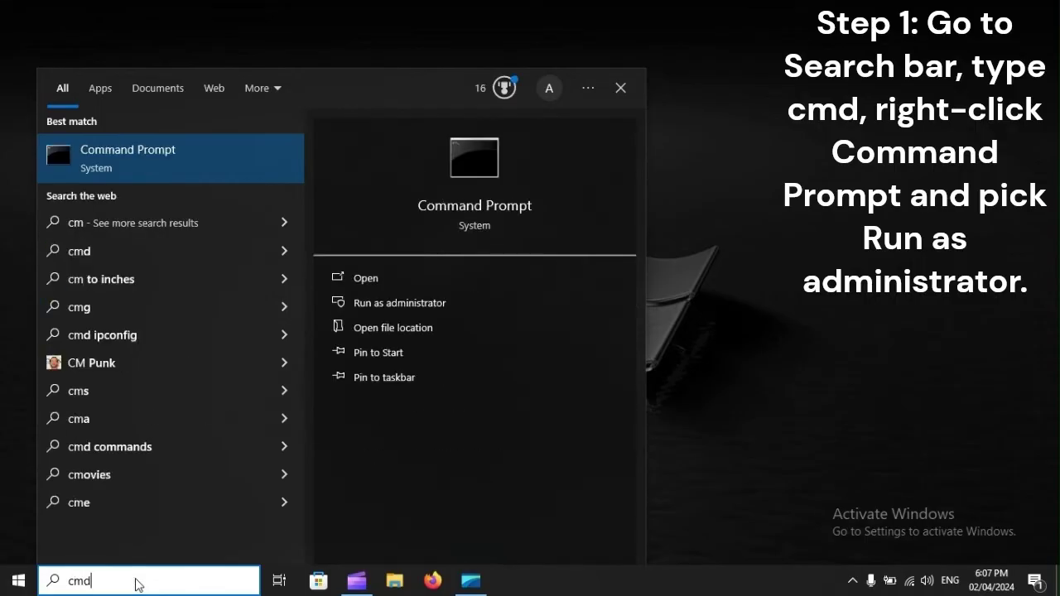
right_click(129, 157)
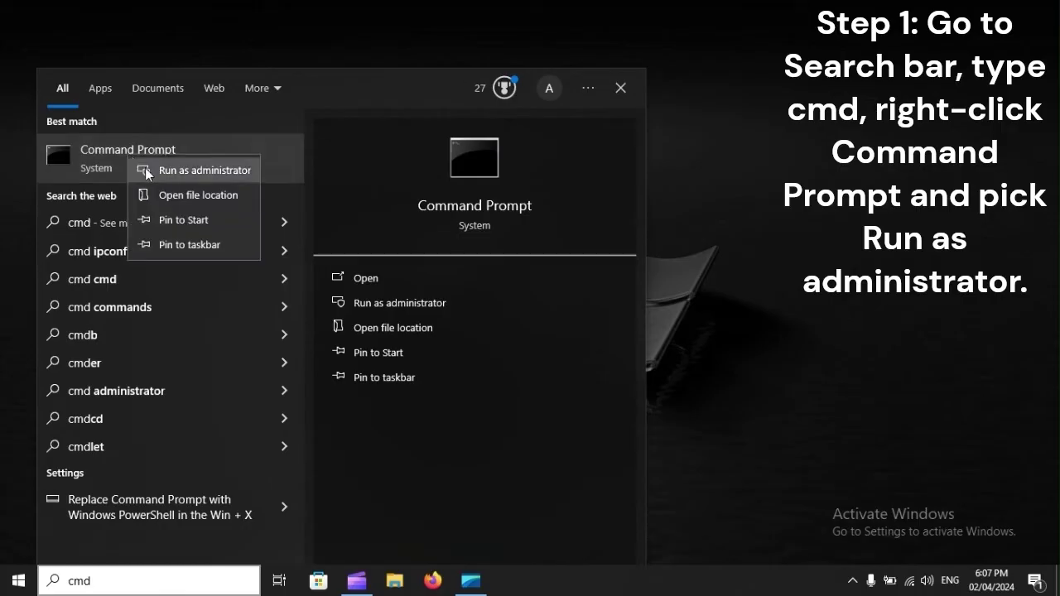
click(228, 169)
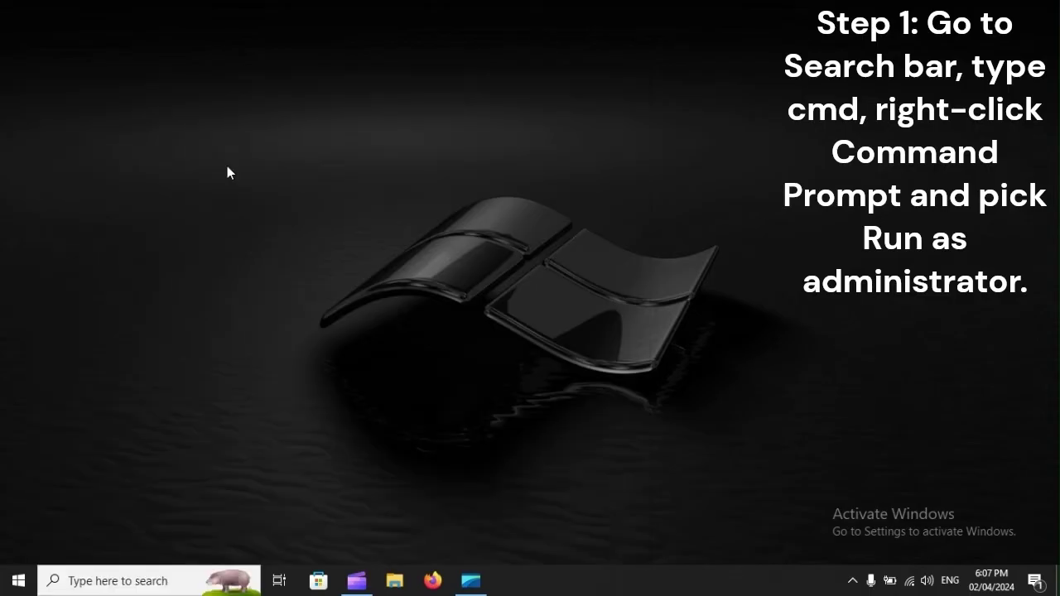
Enter sfc /scannow at the admin prompt, then restart Windows from Start's power menu
text(s)
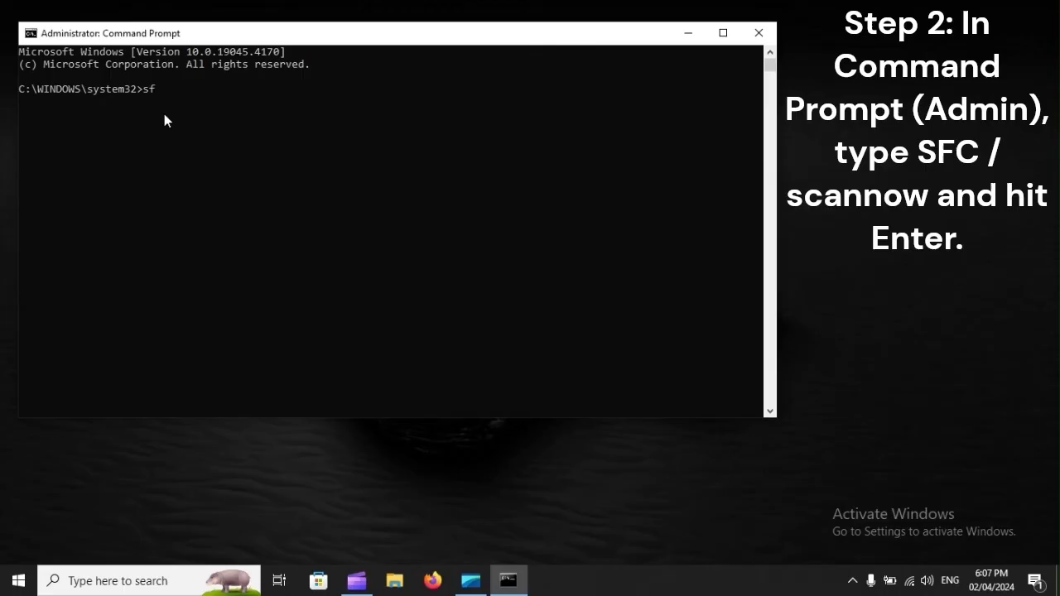
text(fc /scannow)
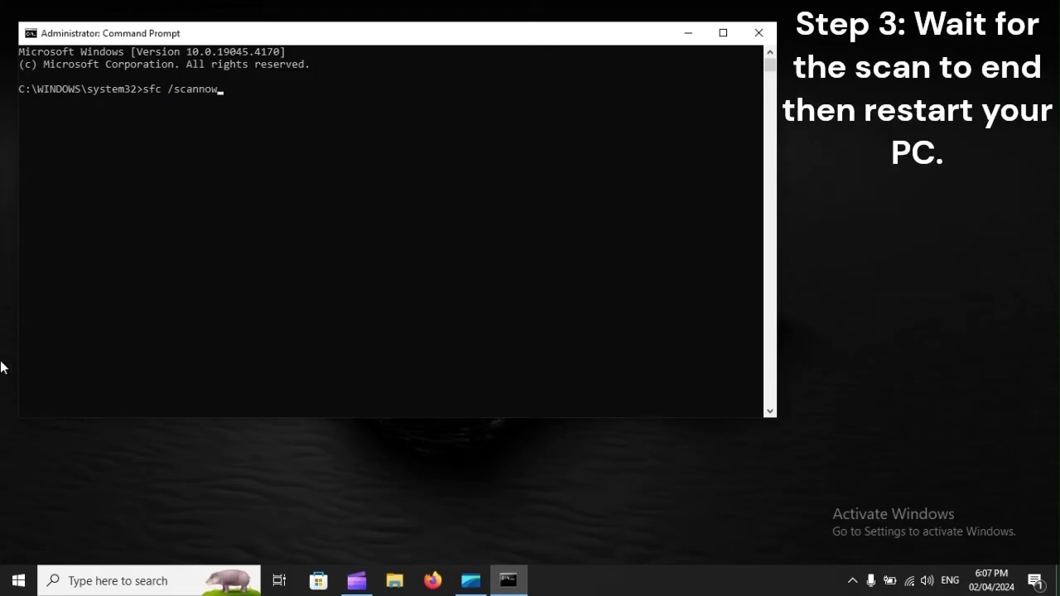
click(18, 581)
click(19, 548)
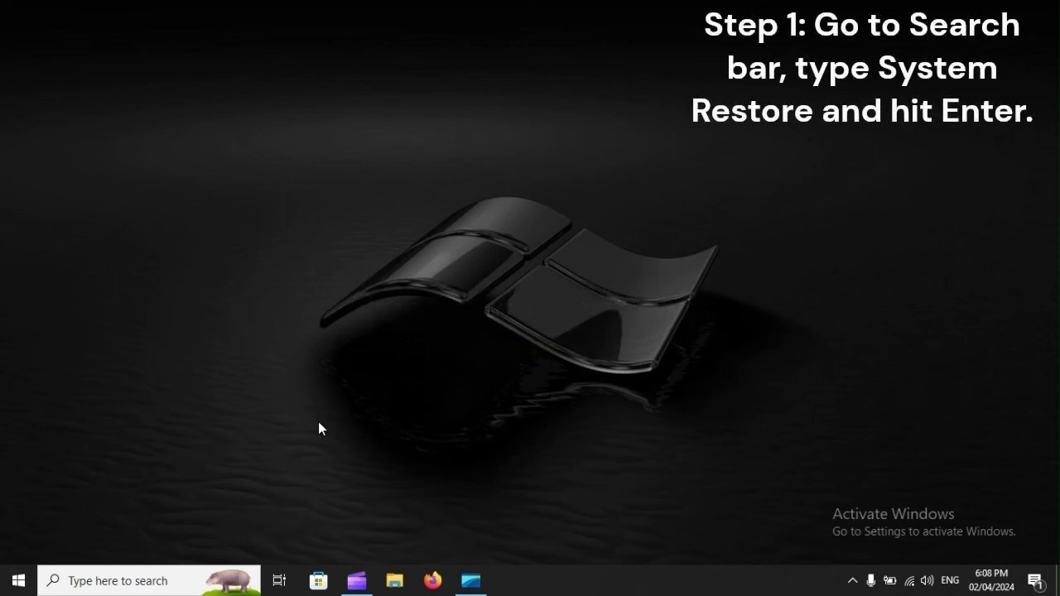
Search 'System Restore' to open System Properties on the System Protection tab
click(120, 572)
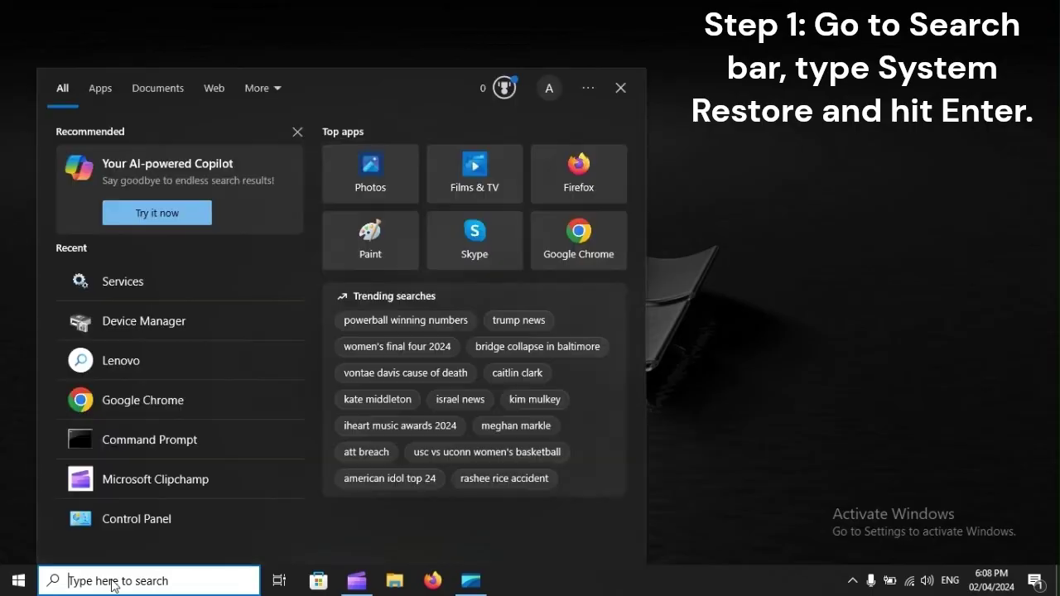
text(System )
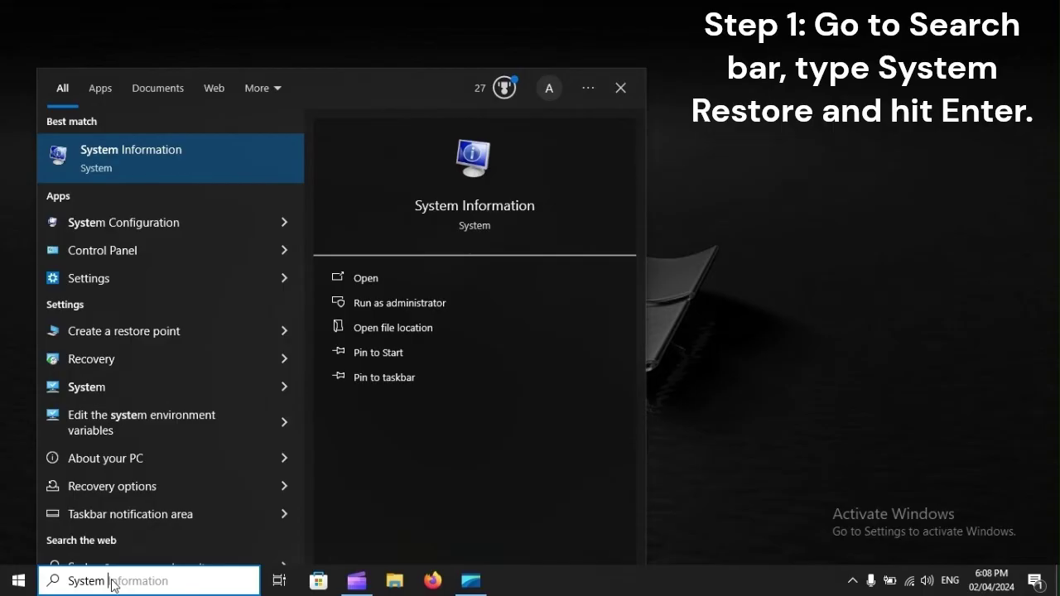
text(Restore)
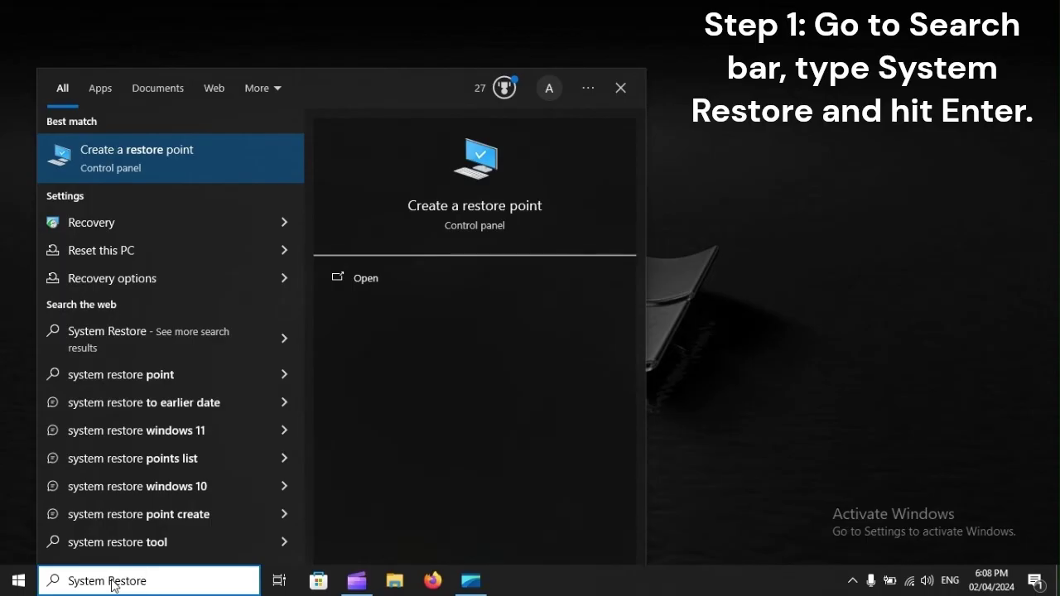
key(Return)
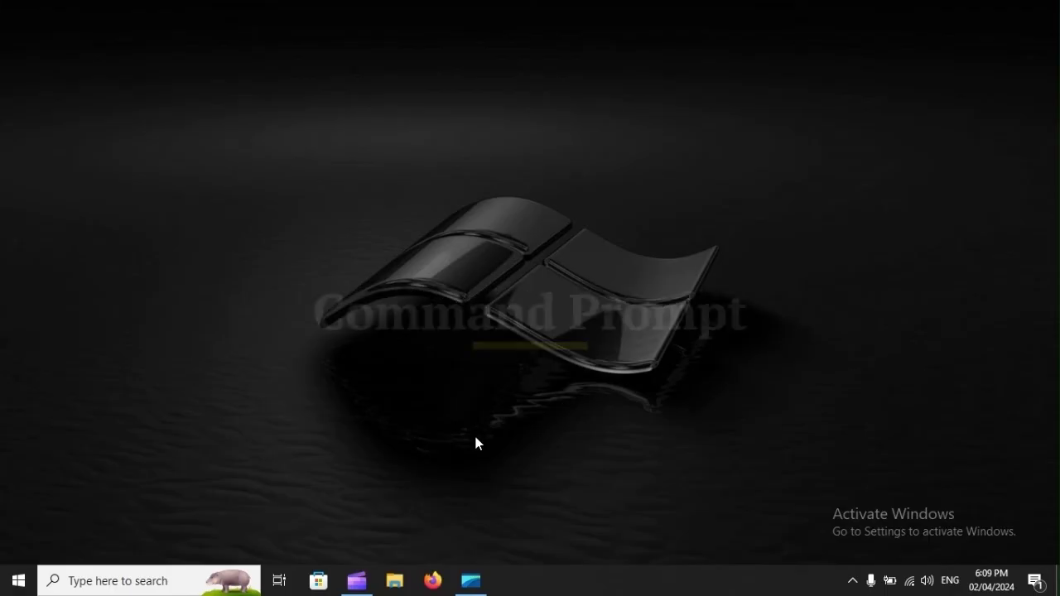
Search cmd again and launch an administrator Command Prompt at system32
click(97, 575)
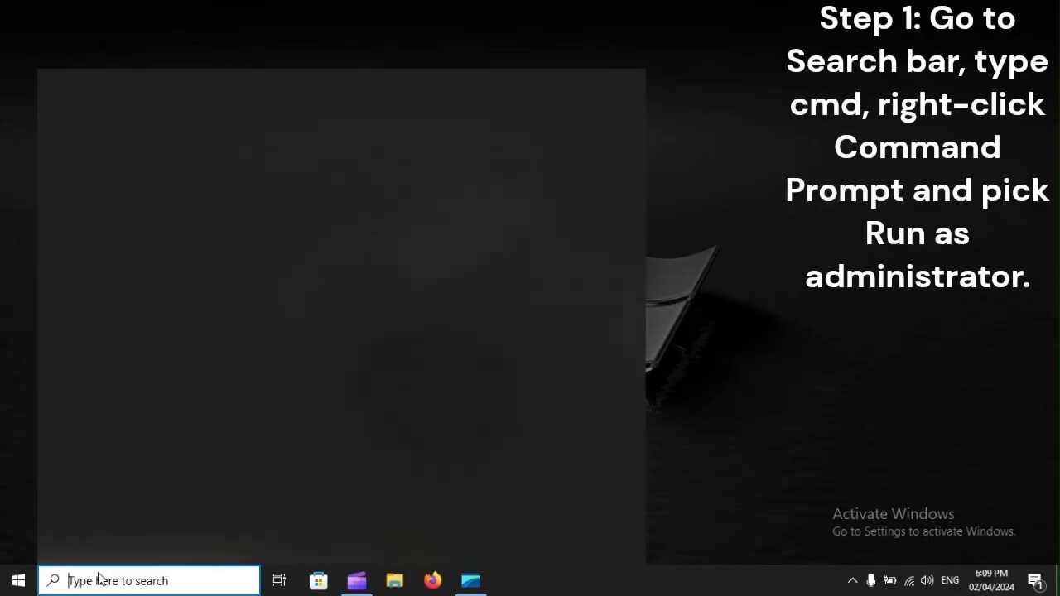
text(cmd)
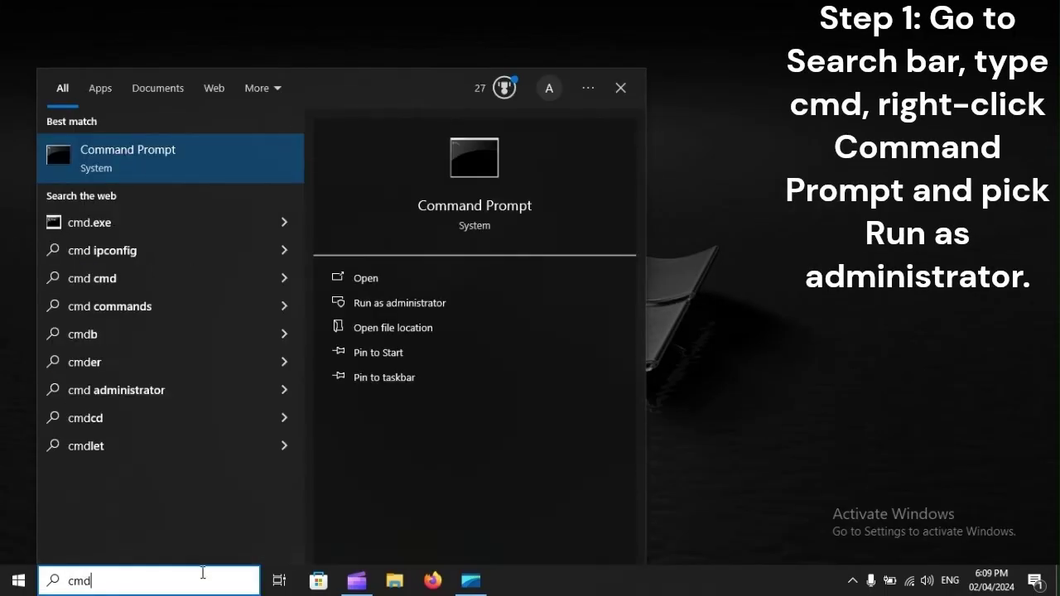
right_click(163, 156)
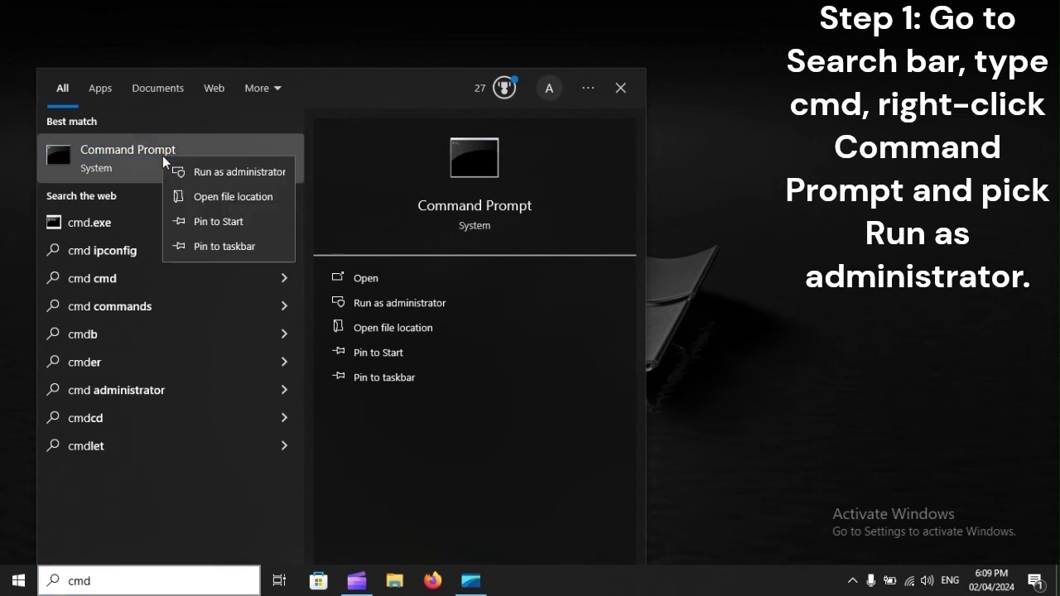
click(270, 171)
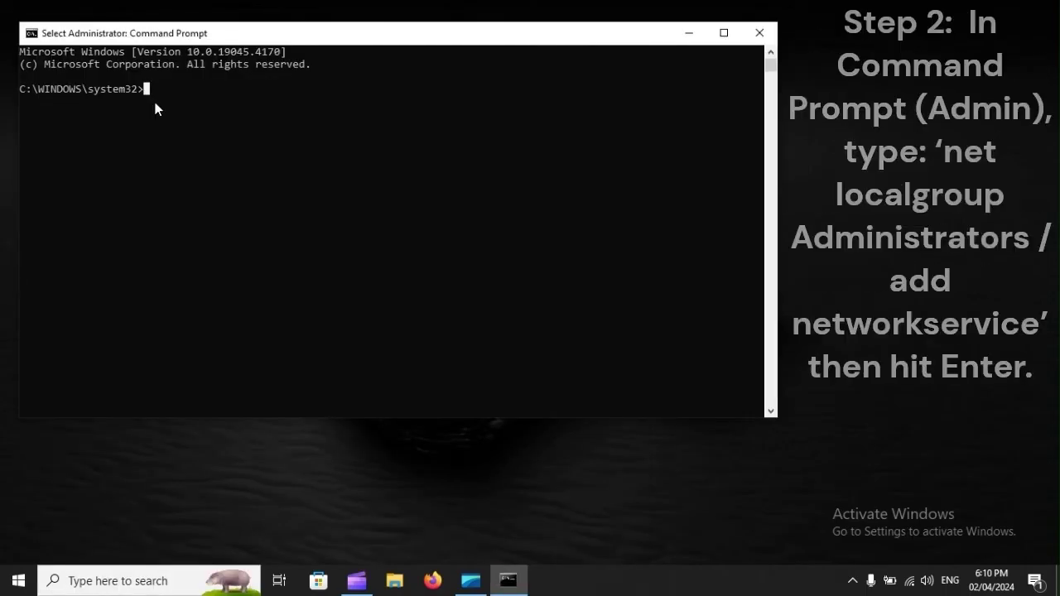
Enter 'net localgroup Administrators /add networkservice', then start editing it toward localservice
text(net localgroup Administrators /add networkservice)
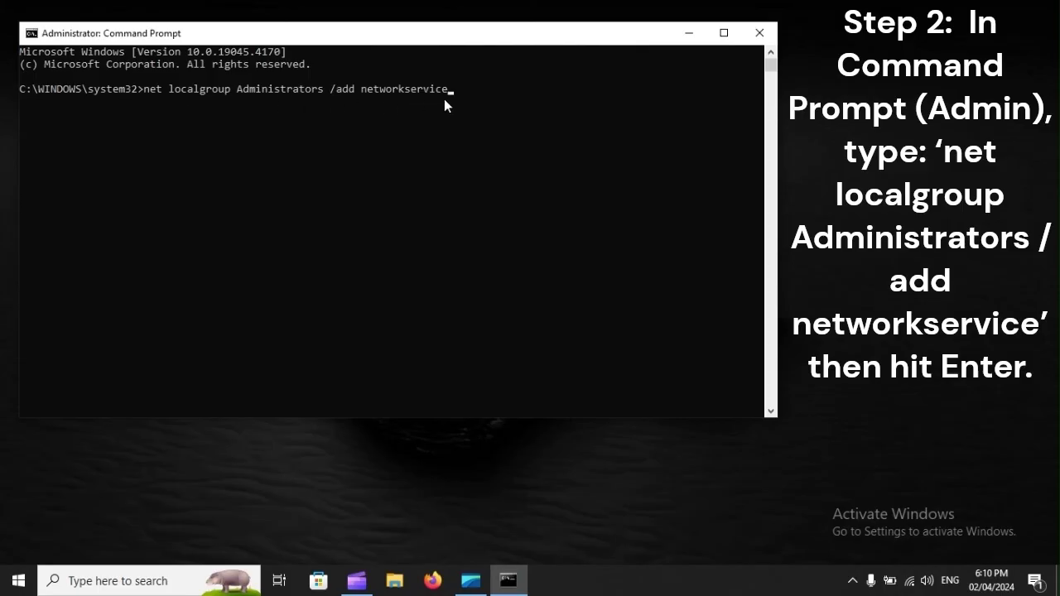
key(Left)
key(Left)
key(Left)
key(Left)
key(Left)
key(Left)
key(Left)
key(BackSpace)
key(BackSpace)
key(BackSpace)
key(BackSpace)
key(BackSpace)
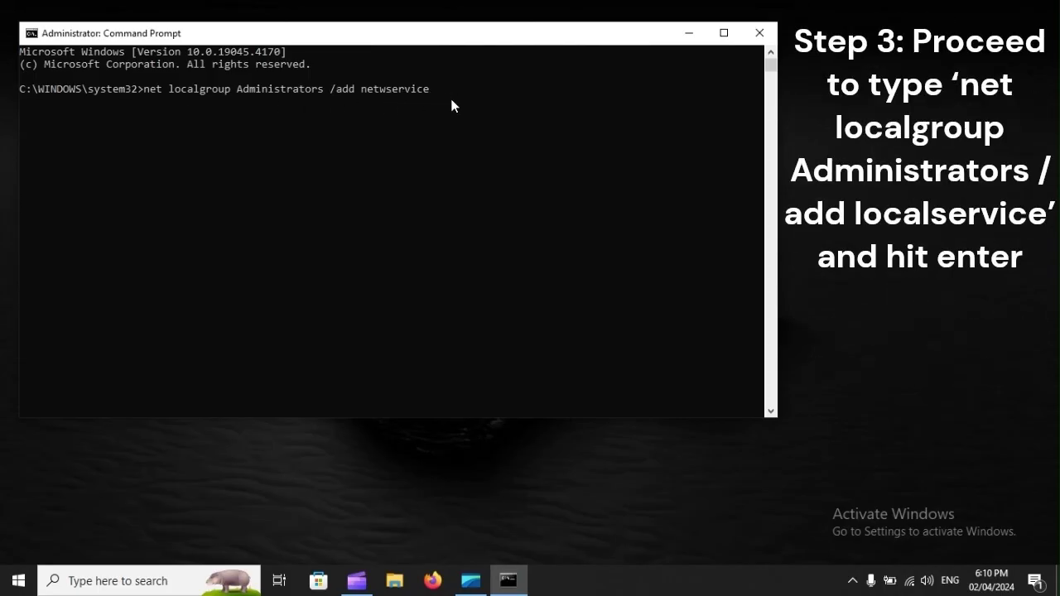
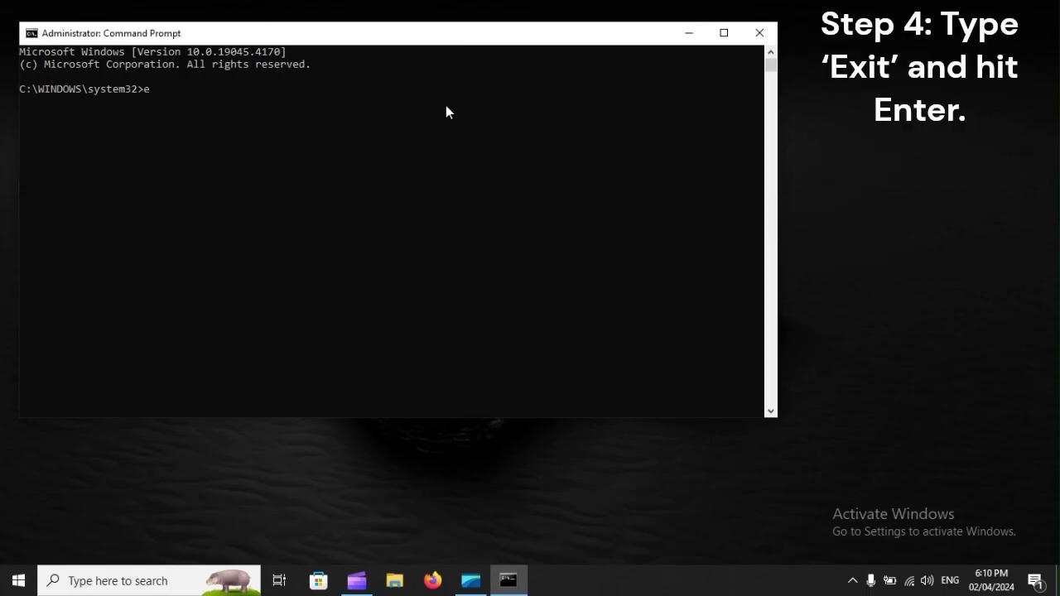
Close Command Prompt with 'exit' and bring up the Start menu's sleep, shut down and restart options
text(exit)
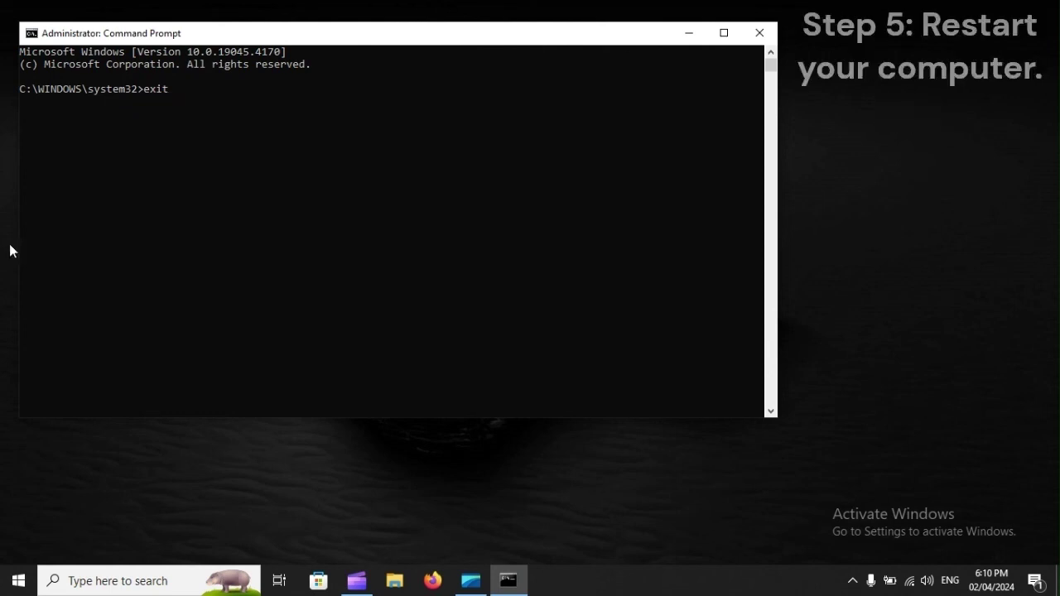
click(17, 582)
click(19, 546)
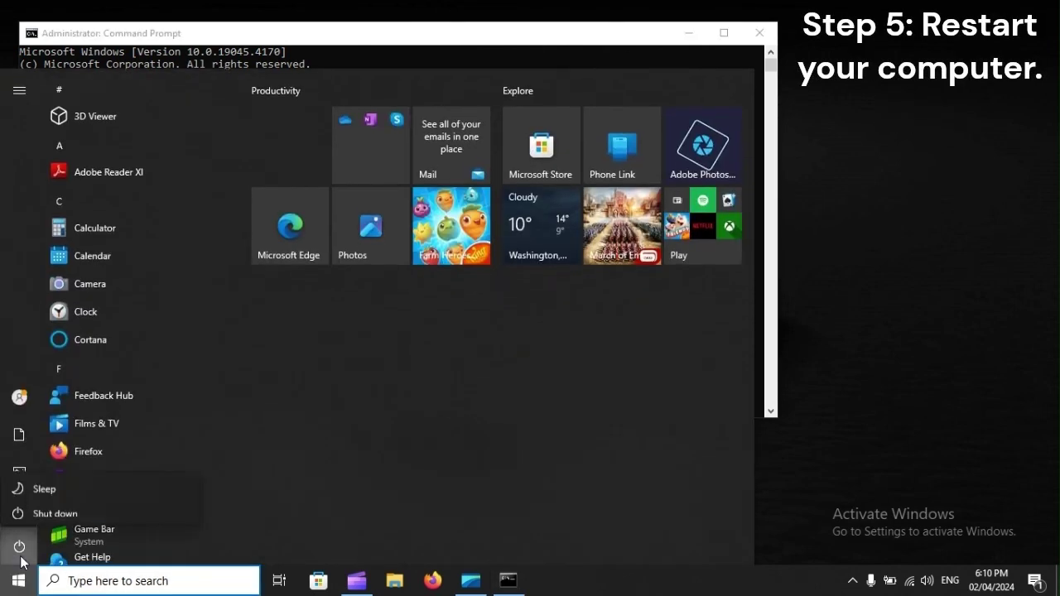